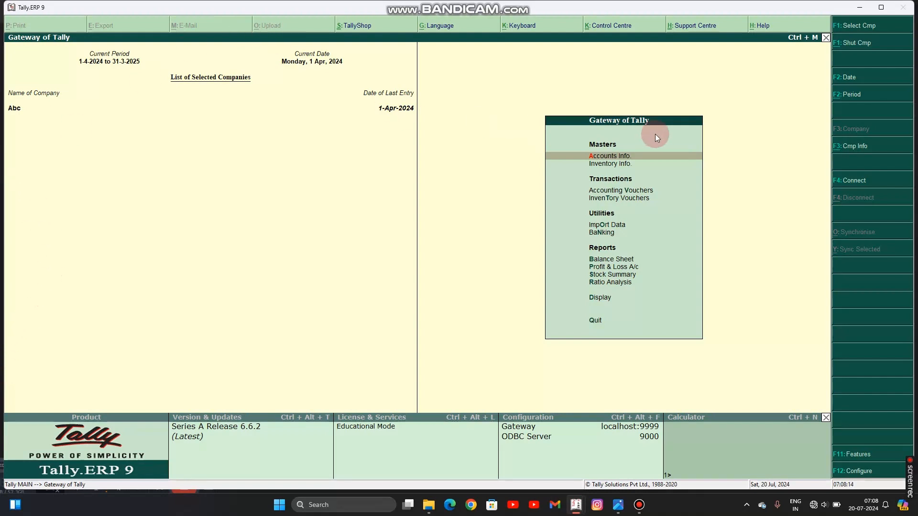
Open the creation form for a single ledger from the company's account masters.
left_click(618, 157)
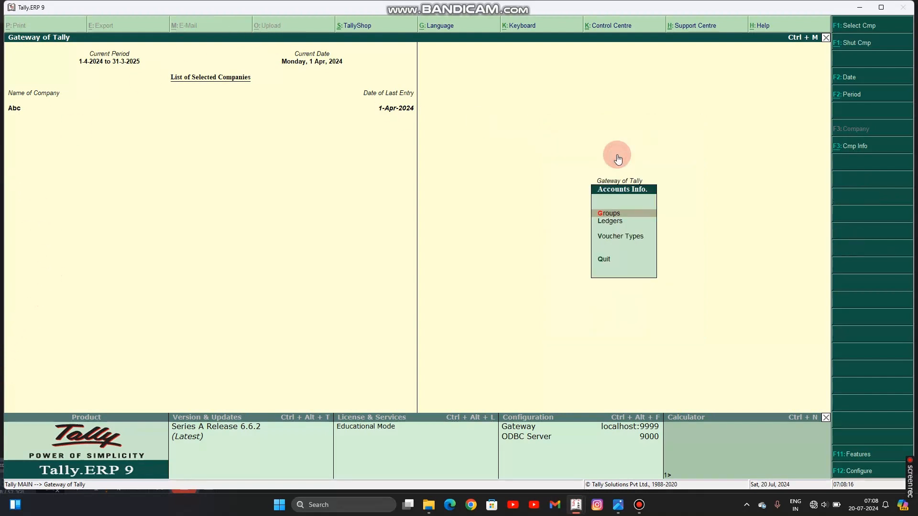
key("Return")
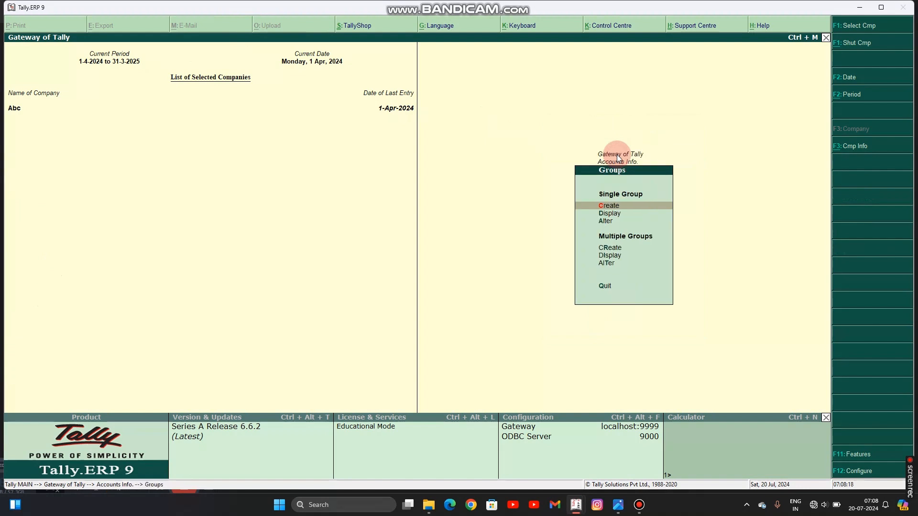
key("Escape")
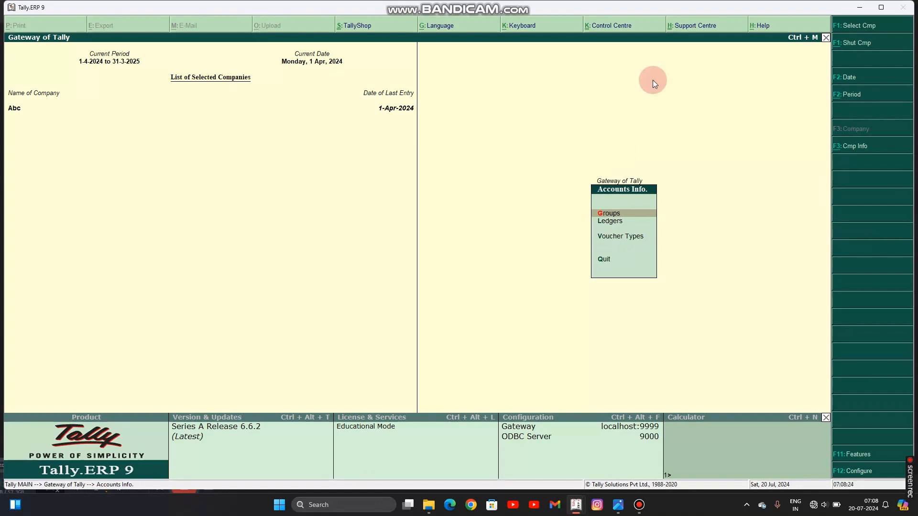
left_click(612, 224)
left_click(612, 225)
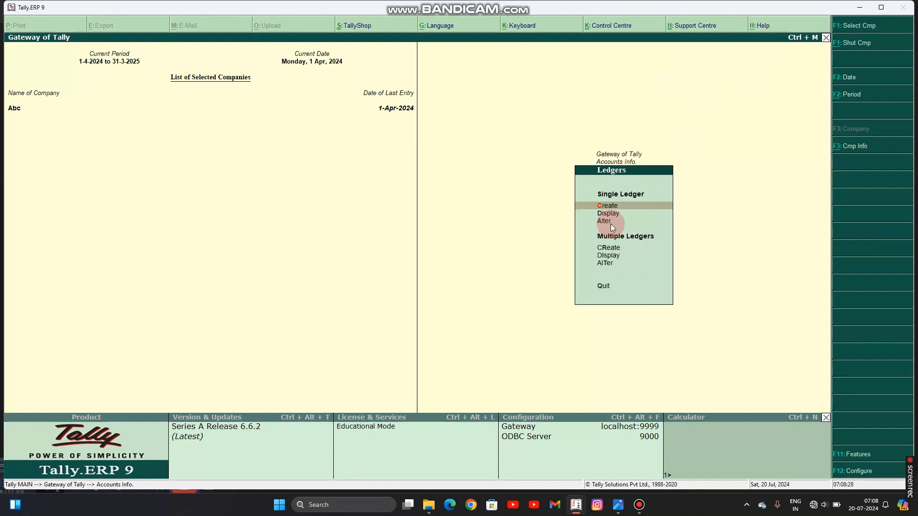
left_click(611, 224)
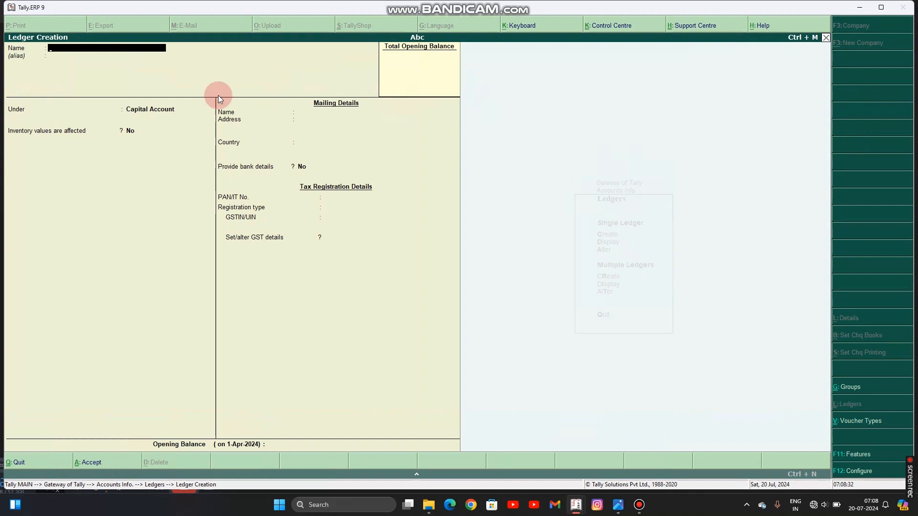
left_click(638, 509)
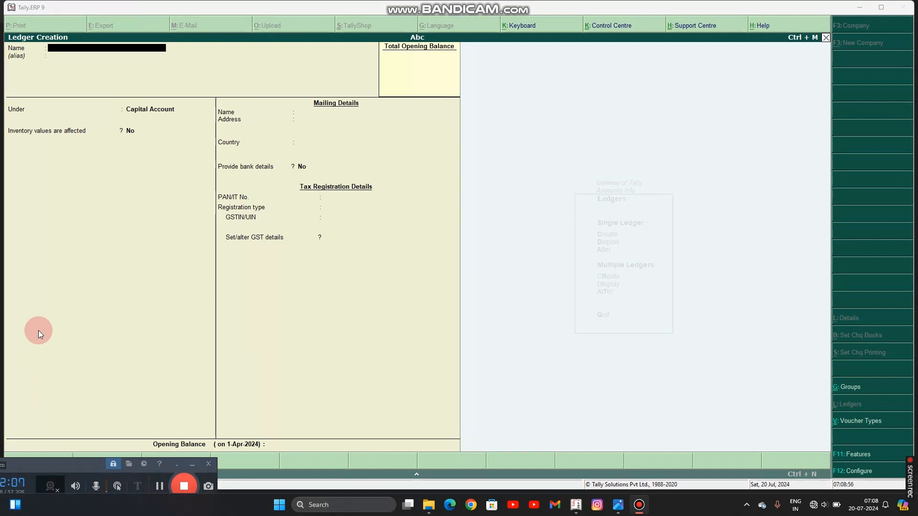
left_click(65, 329)
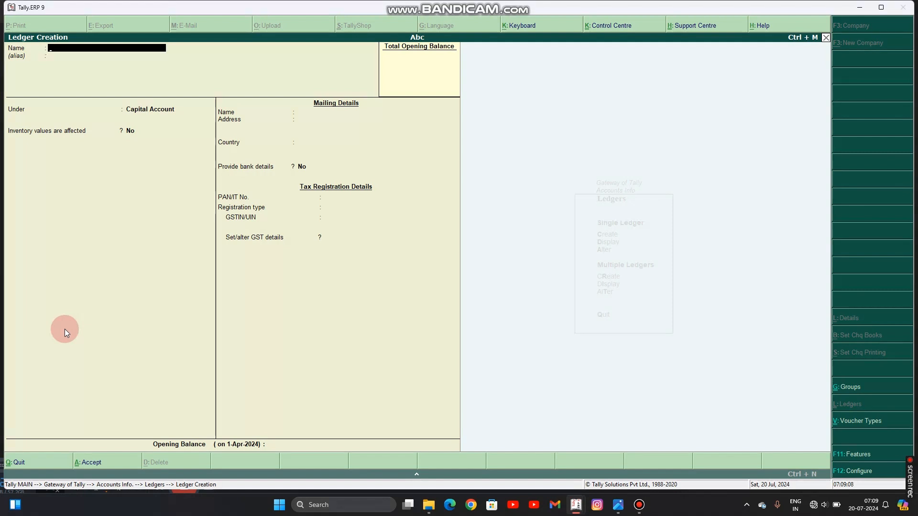
Name the new ledger Sals and place it under the Sales Accounts group.
type("Sals")
key("Return")
key("Return")
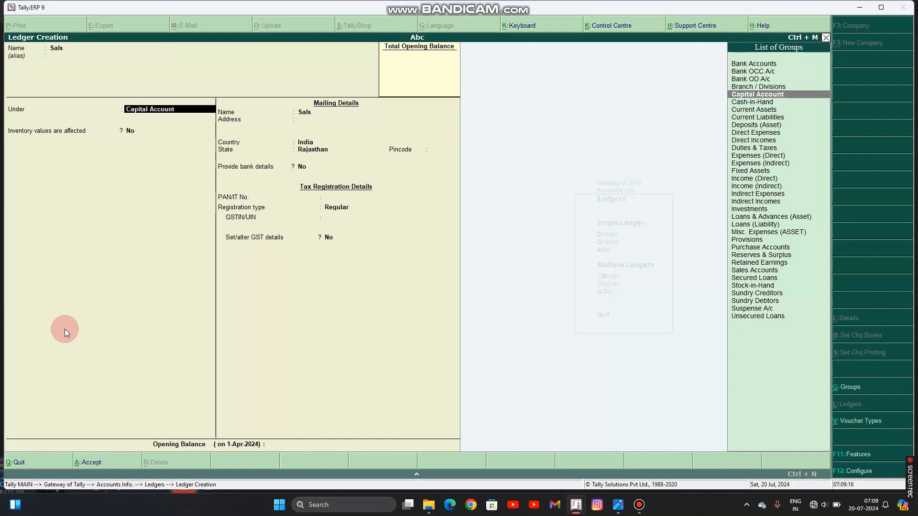
type("Sals")
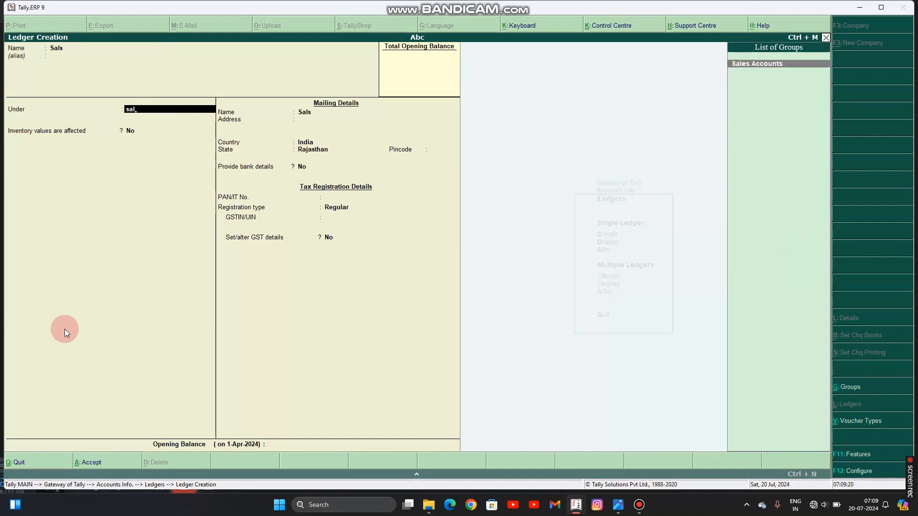
key("Return")
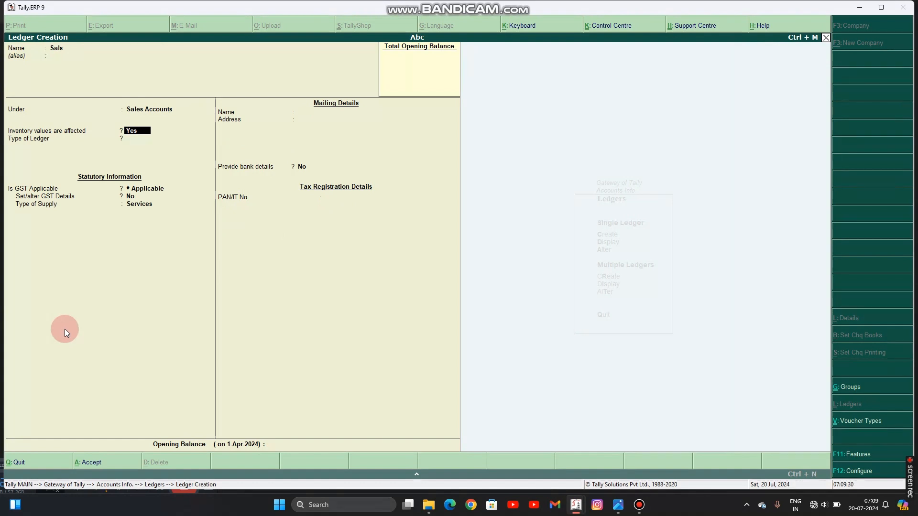
Save the Sals ledger with inventory values affected, ledger type Not Applicable, GST Applicable, no GST details and supply type Services.
key("Return")
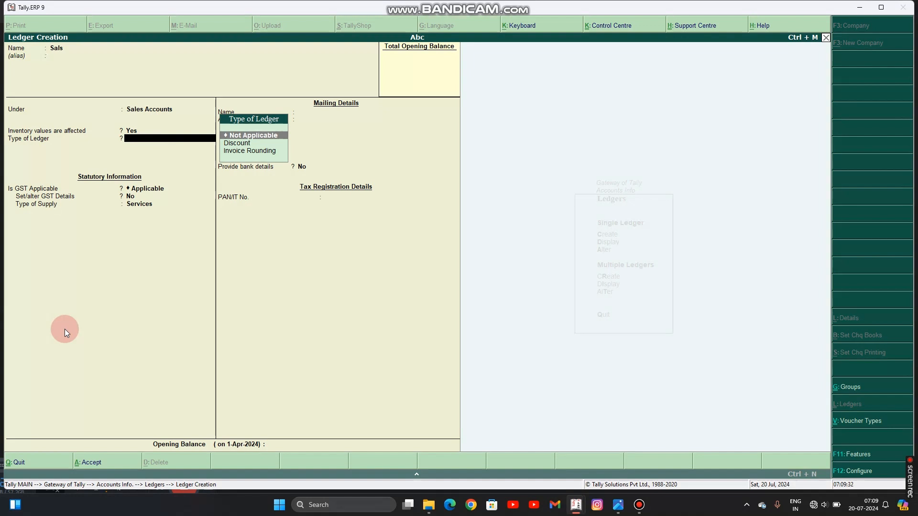
key("Return")
key("Return")
key("Return")
key("Return")
key("Return")
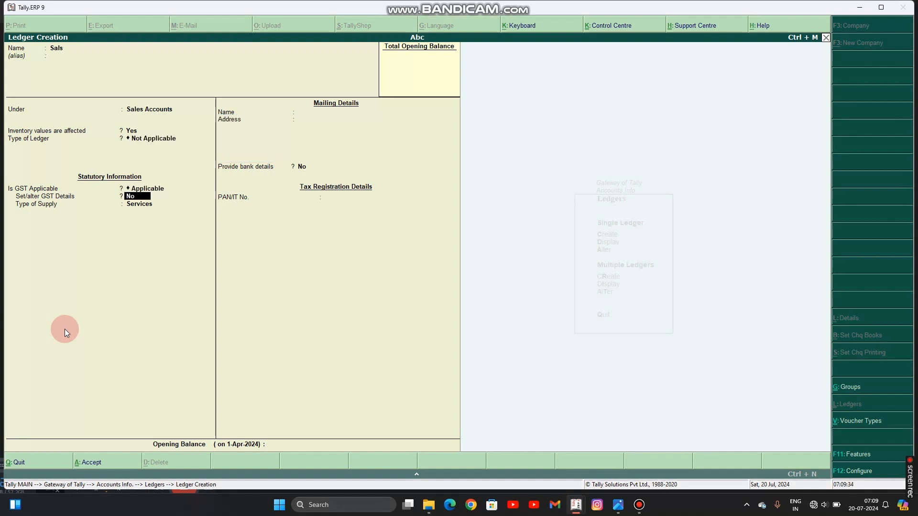
key("Return")
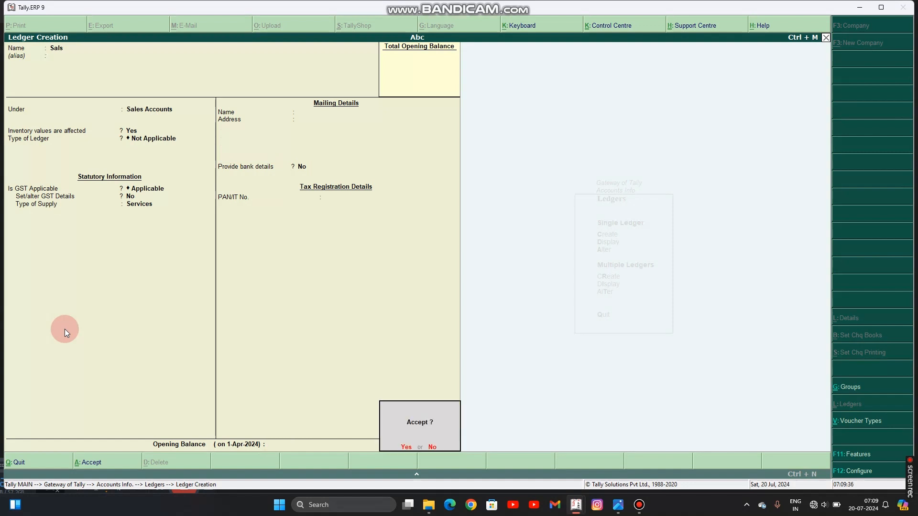
key("Return")
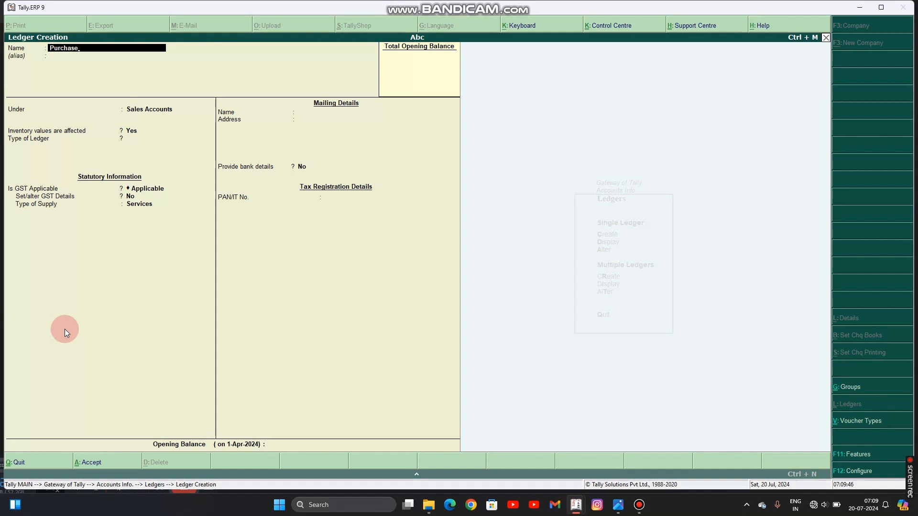
Try to name another new ledger Purchase in company Abc.
key("Return")
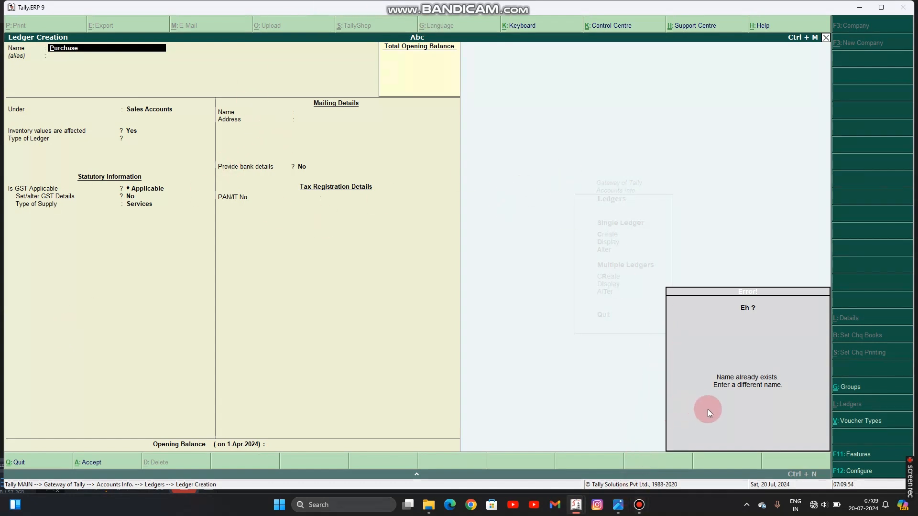
left_click(639, 508)
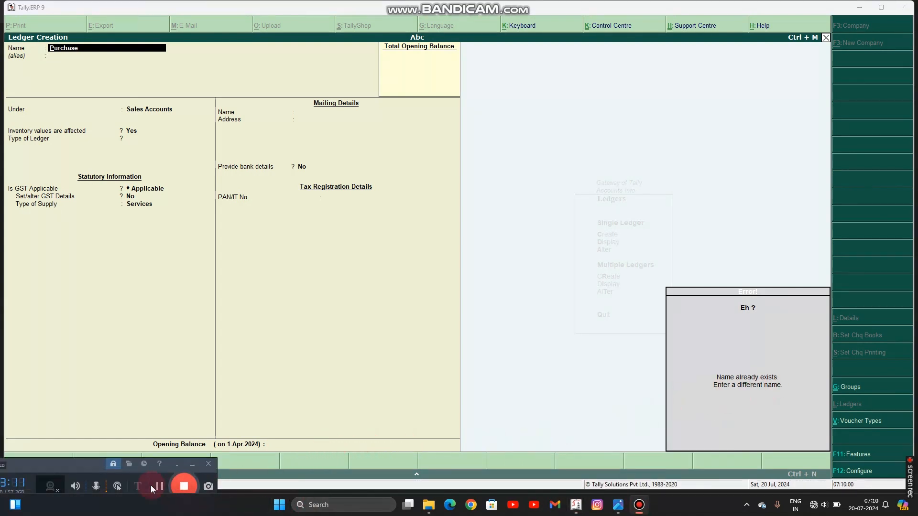
left_click(159, 487)
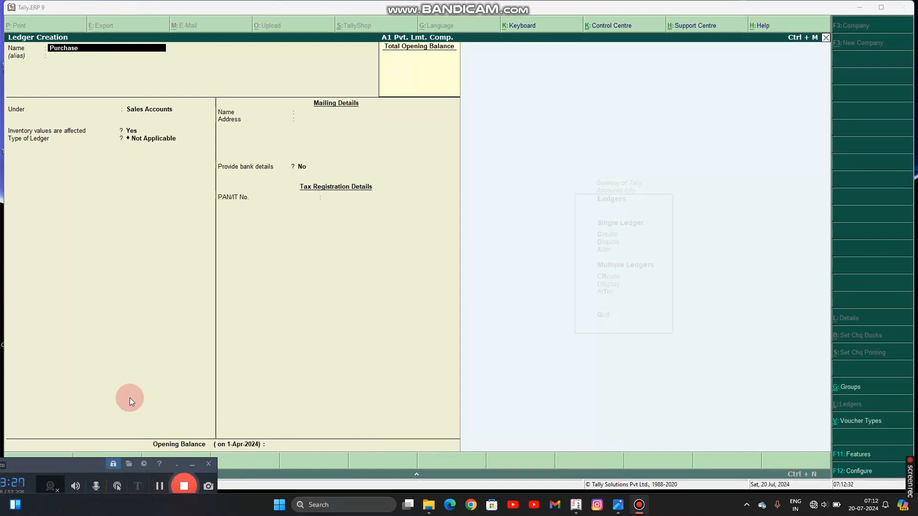
Create the Purchase ledger under Purchase Accounts, with inventory values affected, ledger type Not Applicable and no opening balance.
key("Return")
key("Return")
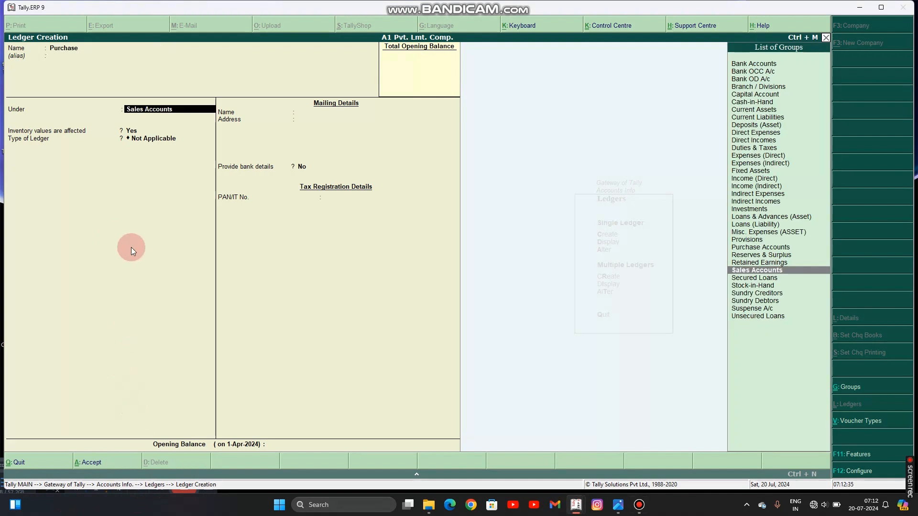
type("Pur")
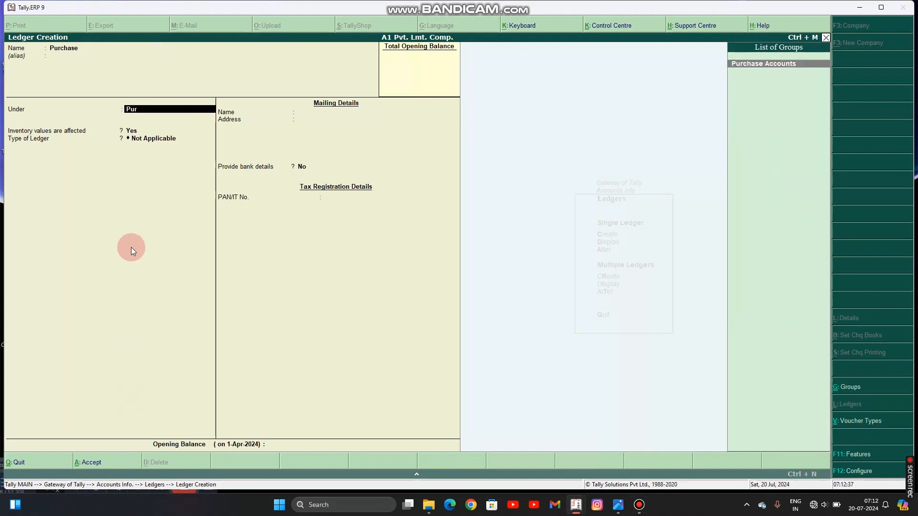
key("Return")
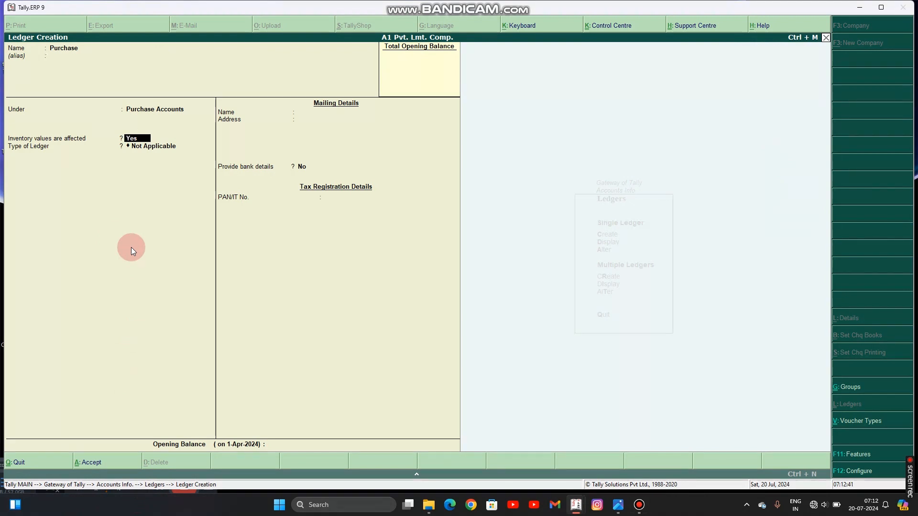
key("Return")
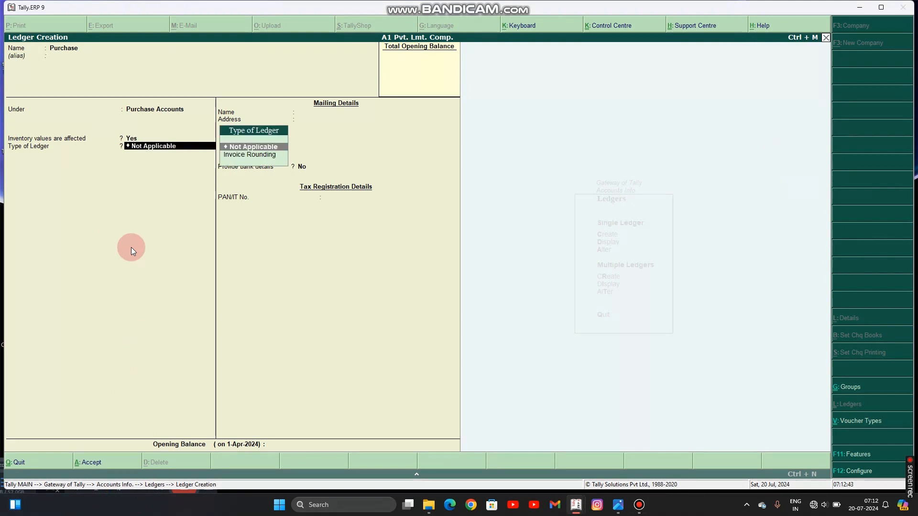
key("Return")
key("Return")
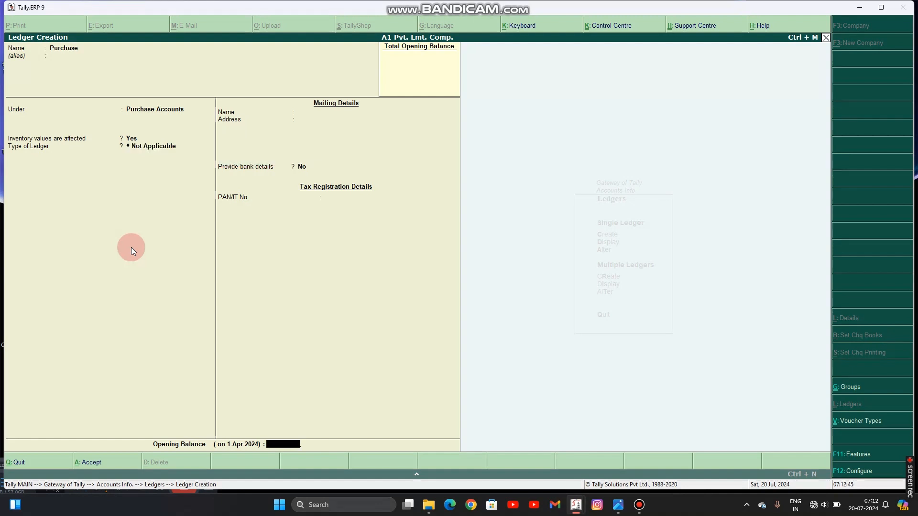
key("Return")
key("Return")
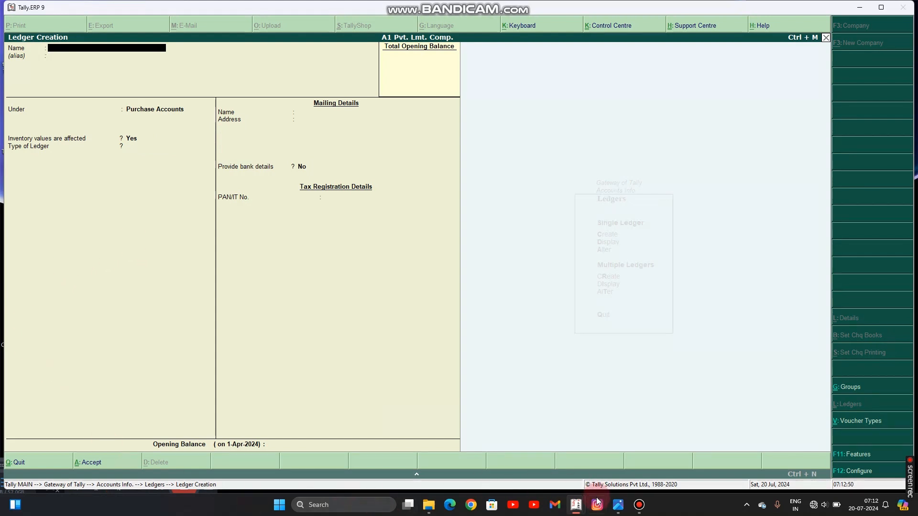
left_click(643, 508)
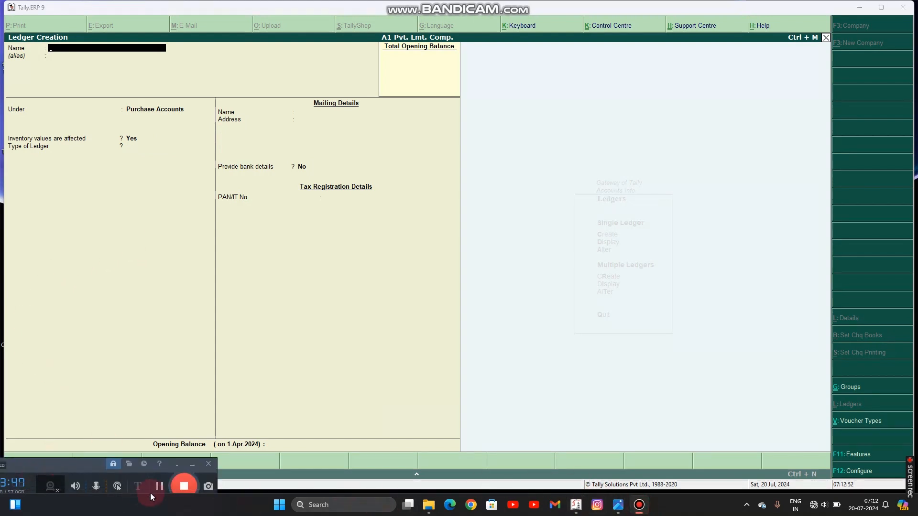
left_click(157, 487)
Name the new ledger Salary and place it under the Indirect Expenses group.
type("Salar")
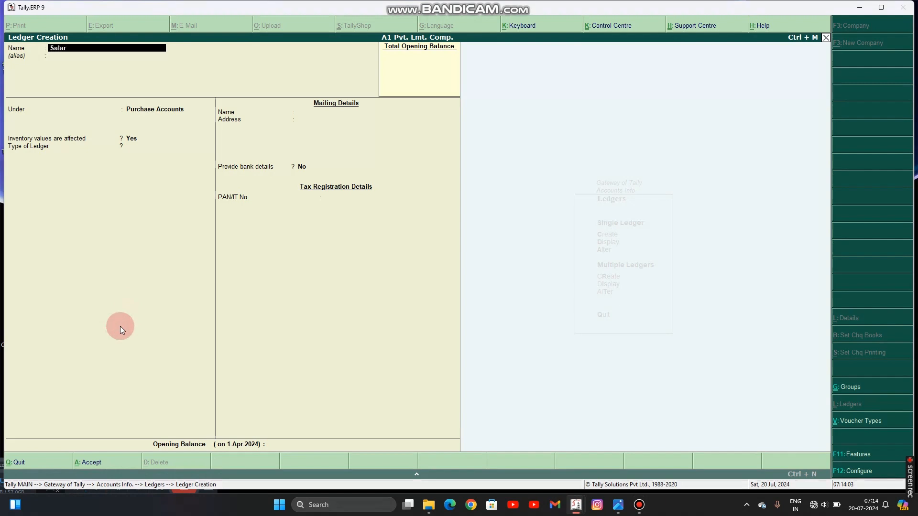
key("Return")
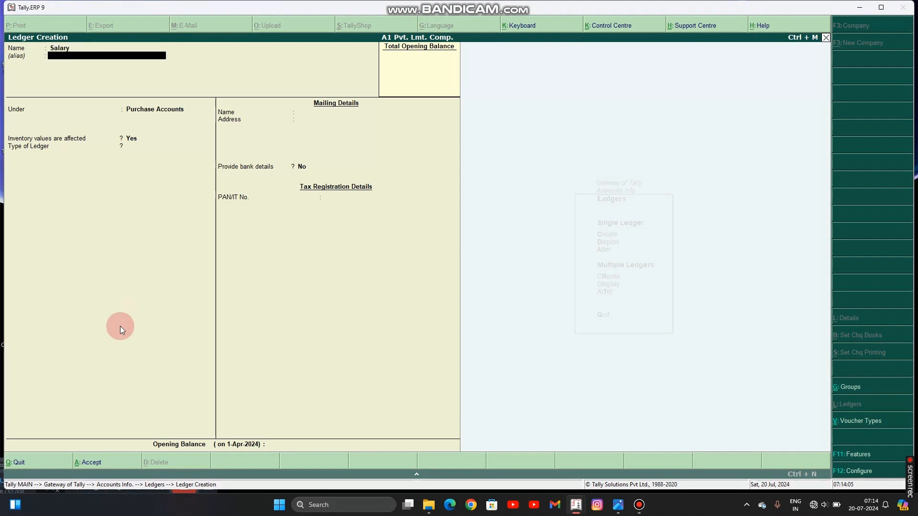
key("Return")
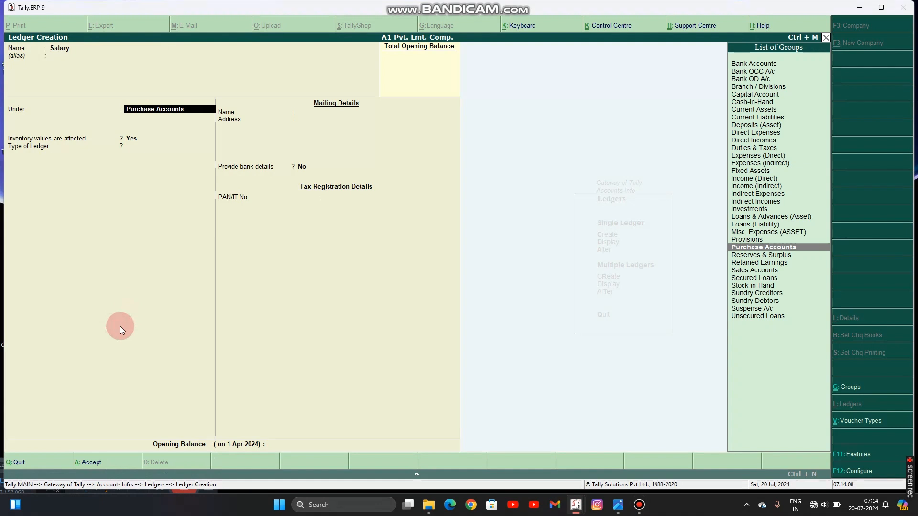
type("In")
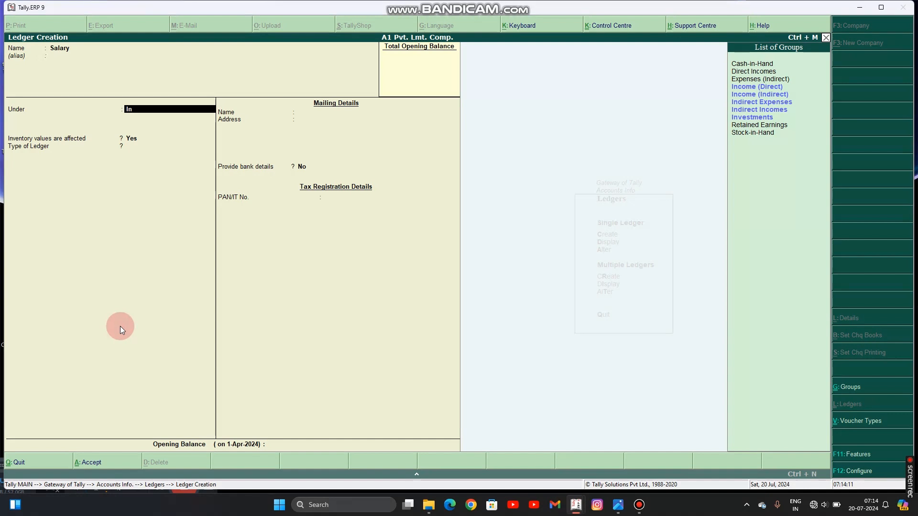
key("Down")
key("Down")
key("Down")
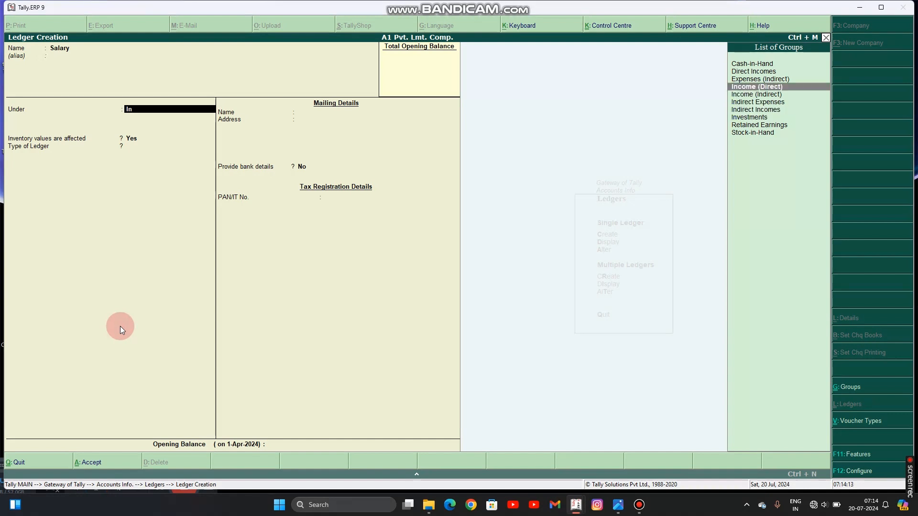
key("Return")
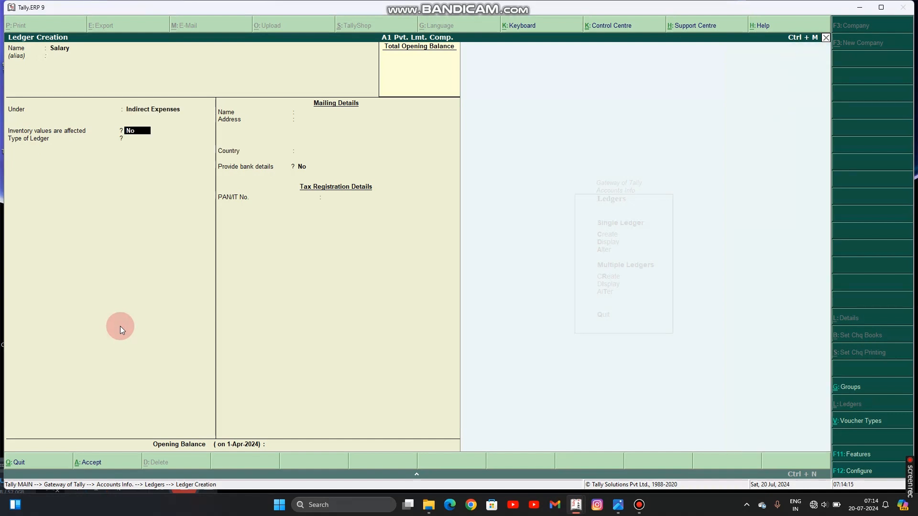
Save the Salary ledger with inventory values not affected, ledger type Not Applicable and no opening balance.
key("Return")
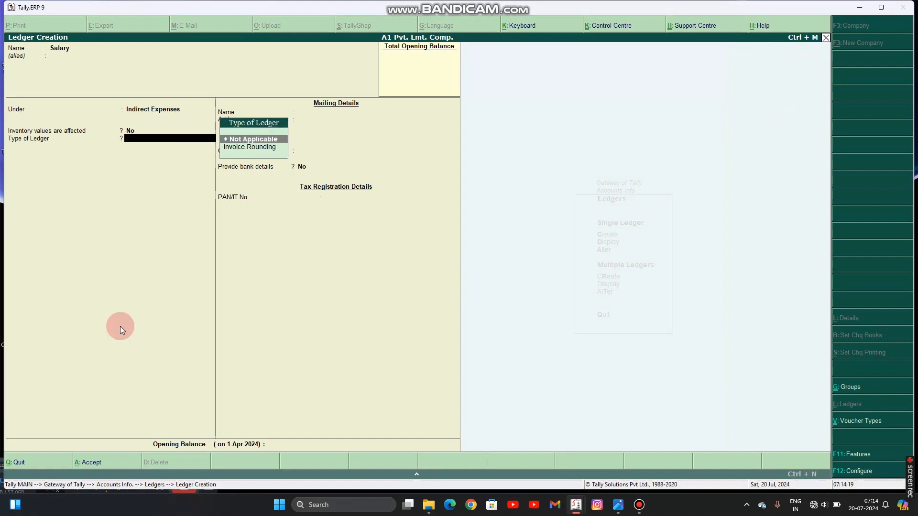
key("Return")
key("Return")
key("Return")
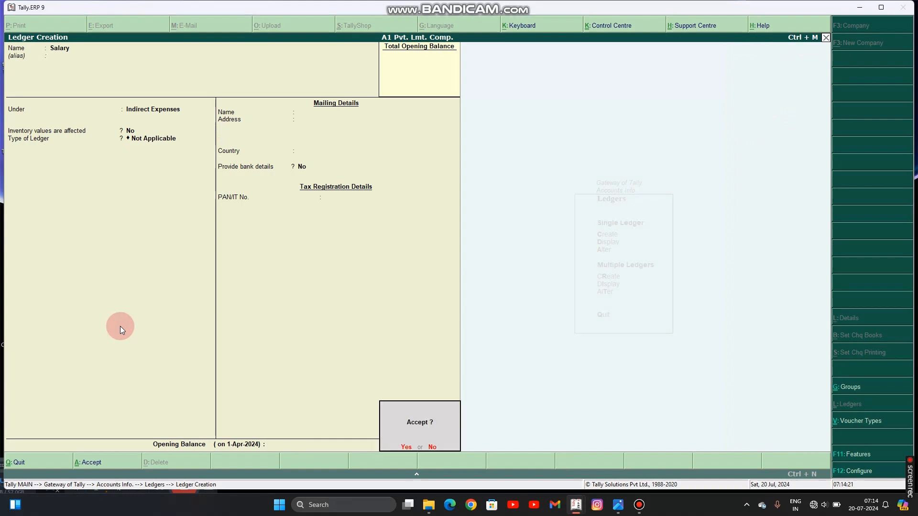
key("Return")
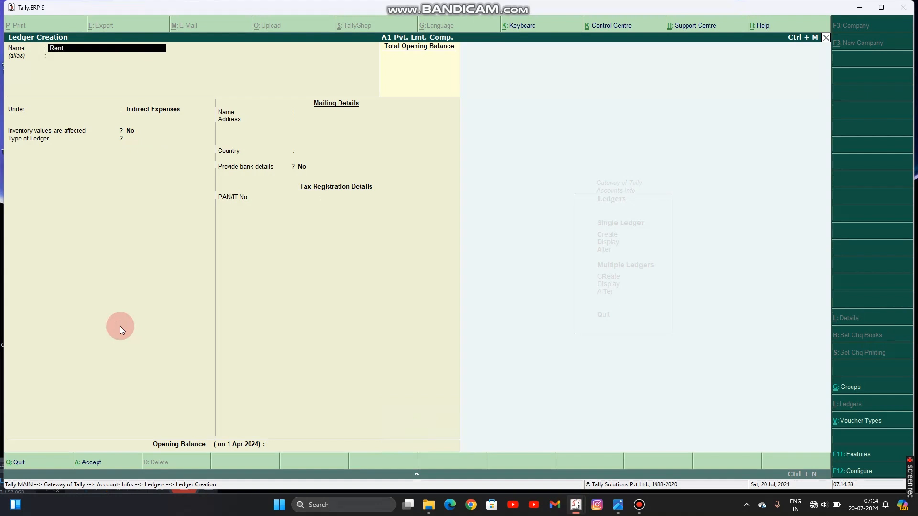
Save the Rent ledger under Indirect Expenses, with inventory values not affected, ledger type Not Applicable and no opening balance.
key("Return")
key("Return")
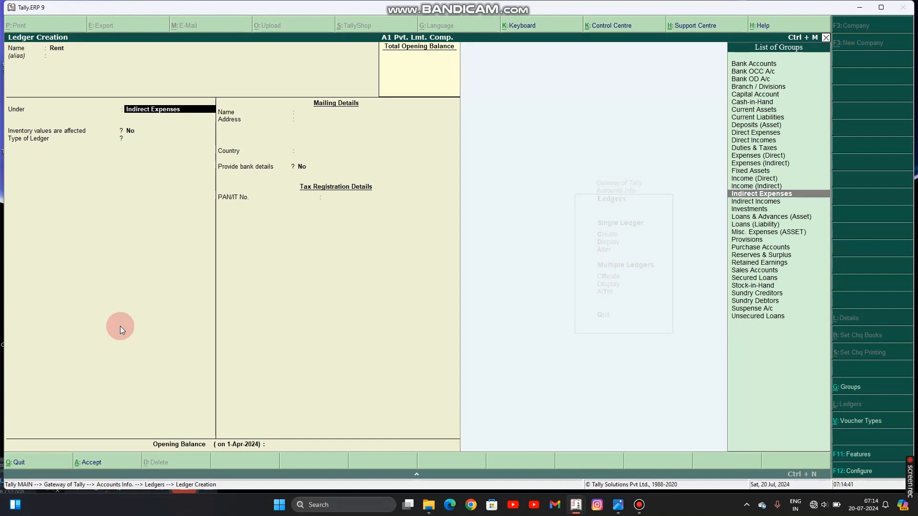
key("Return")
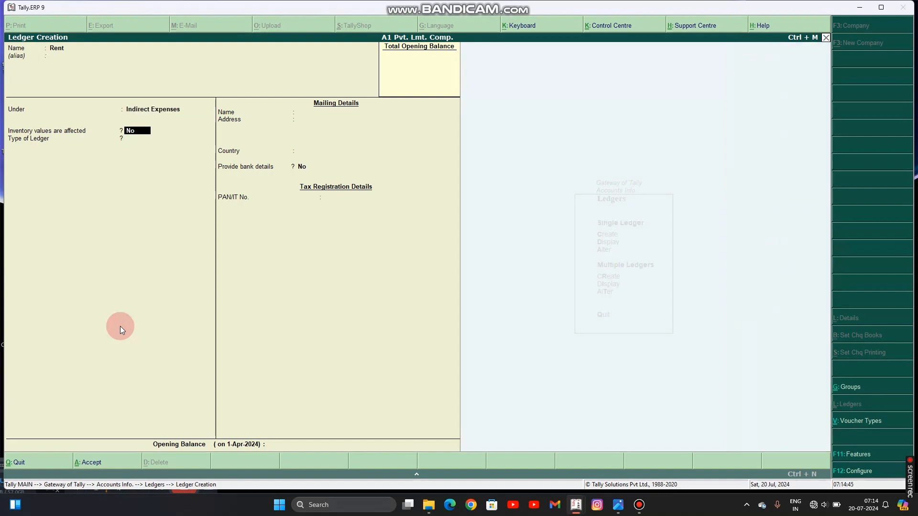
key("Return")
key("Return")
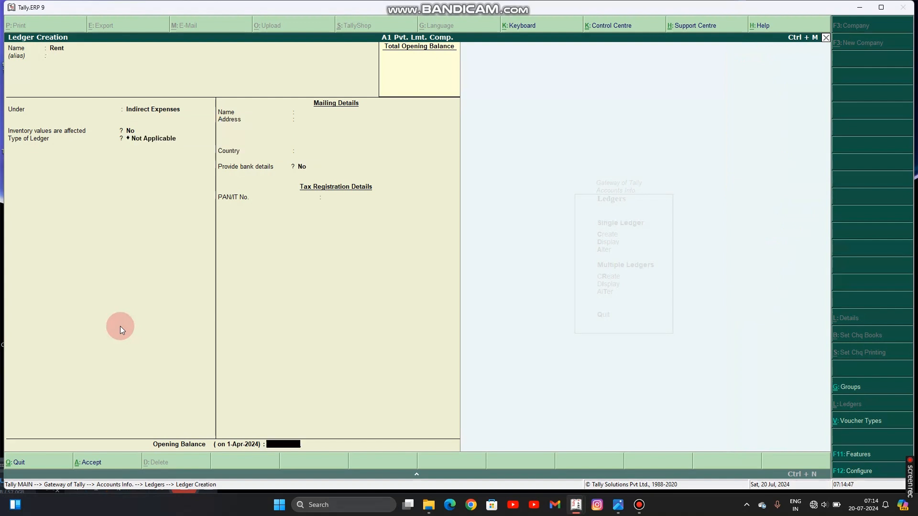
key("Return")
key("Return")
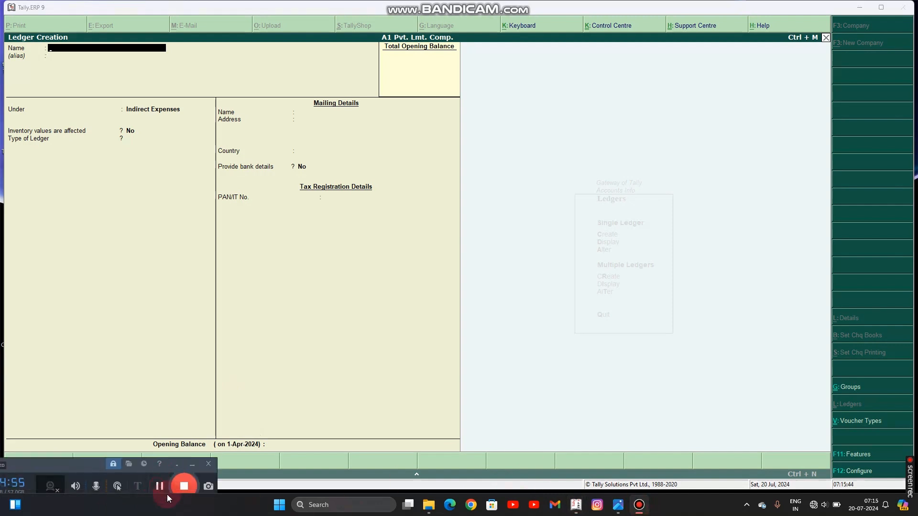
Leave ledger creation, return to the Gateway of Tally and open the inventory masters.
left_click(123, 401)
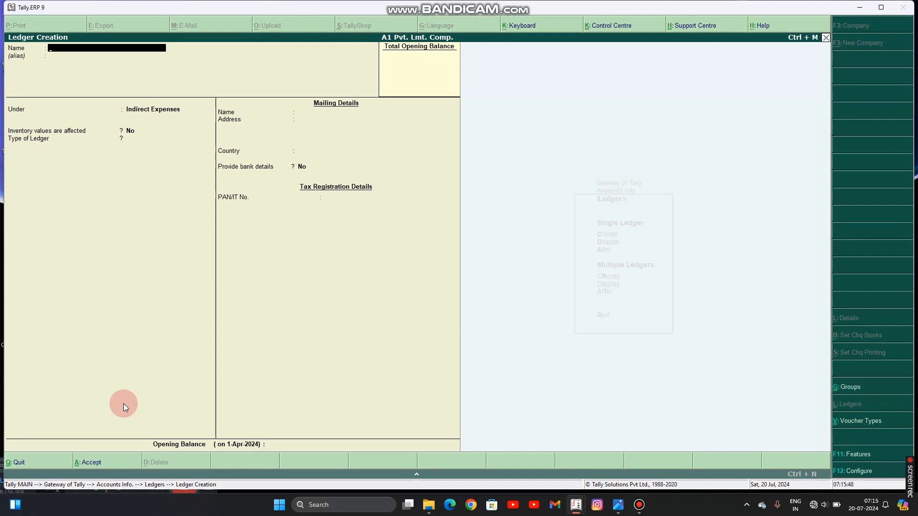
key("Escape")
key("Escape")
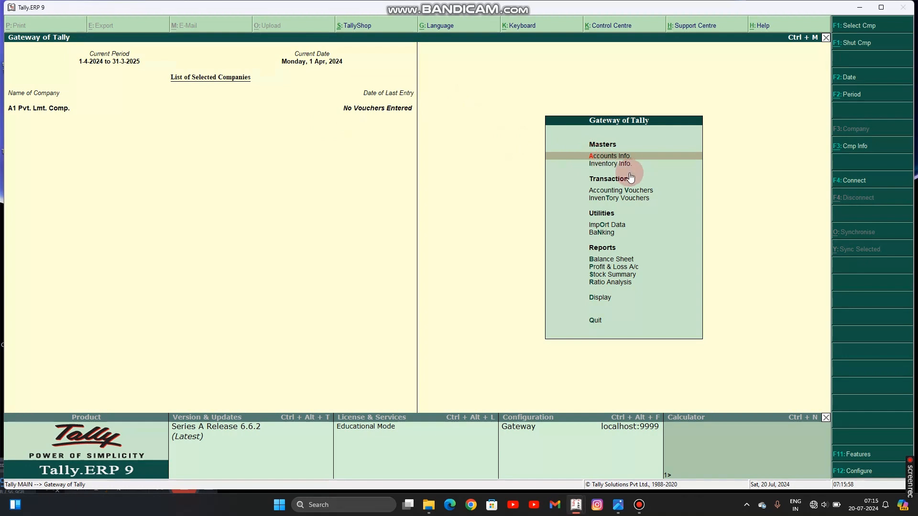
left_click(595, 164)
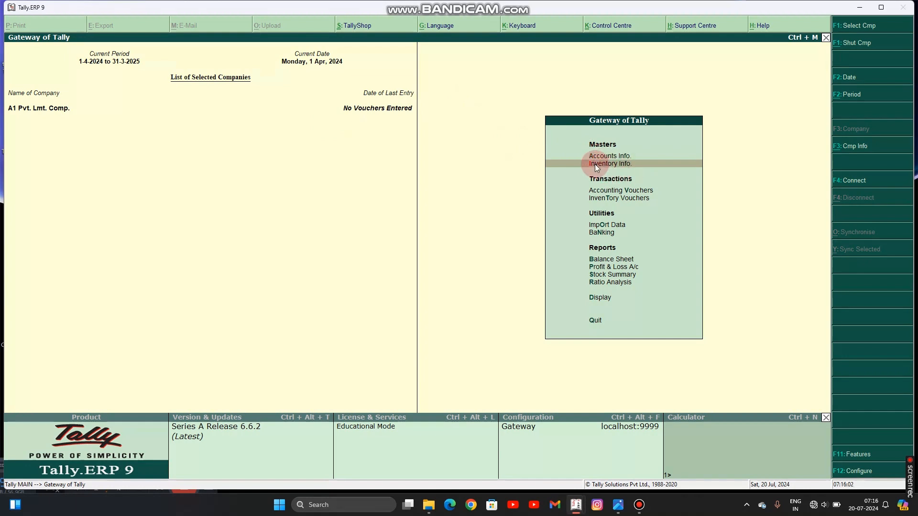
left_click(595, 165)
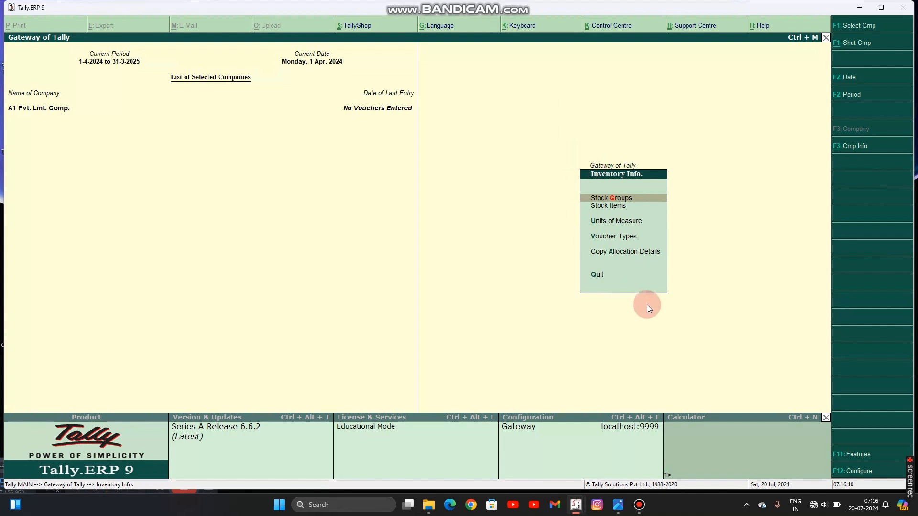
left_click(642, 511)
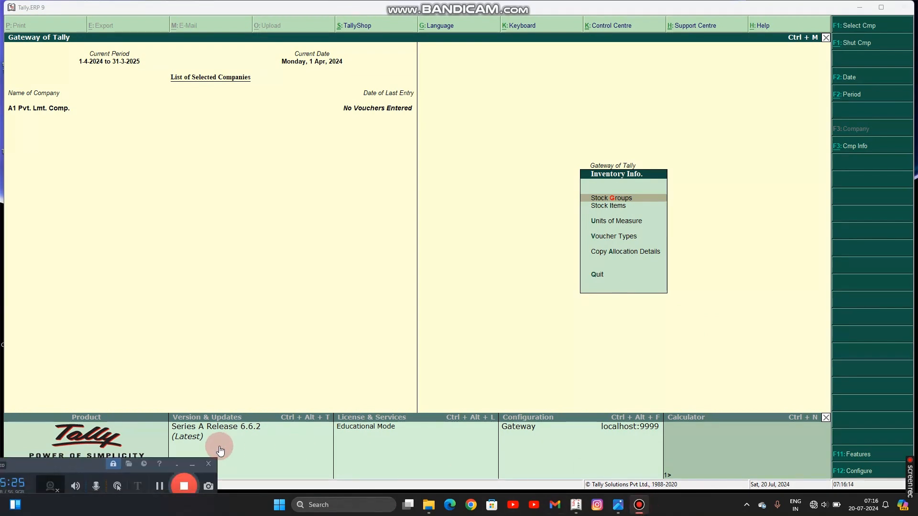
left_click(160, 487)
left_click(125, 398)
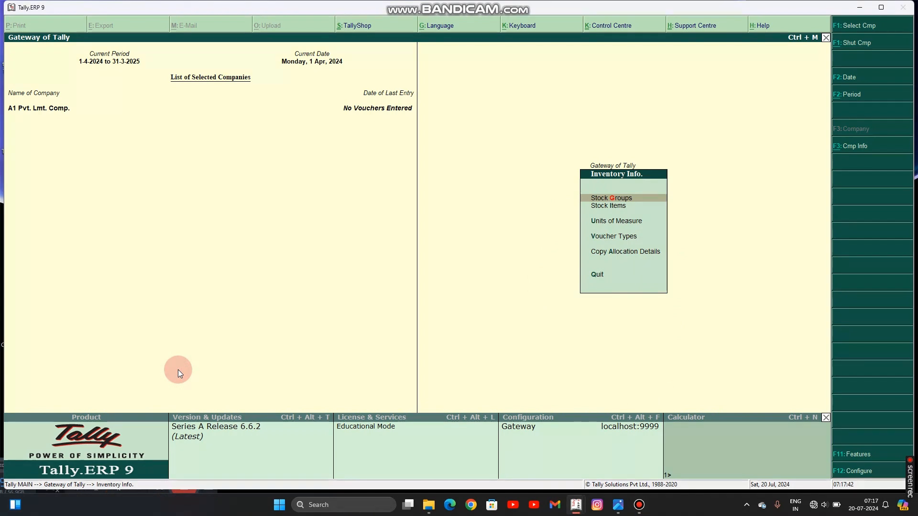
Create a single stock group named Genral Store under Primary, with item quantities not added.
key("Return")
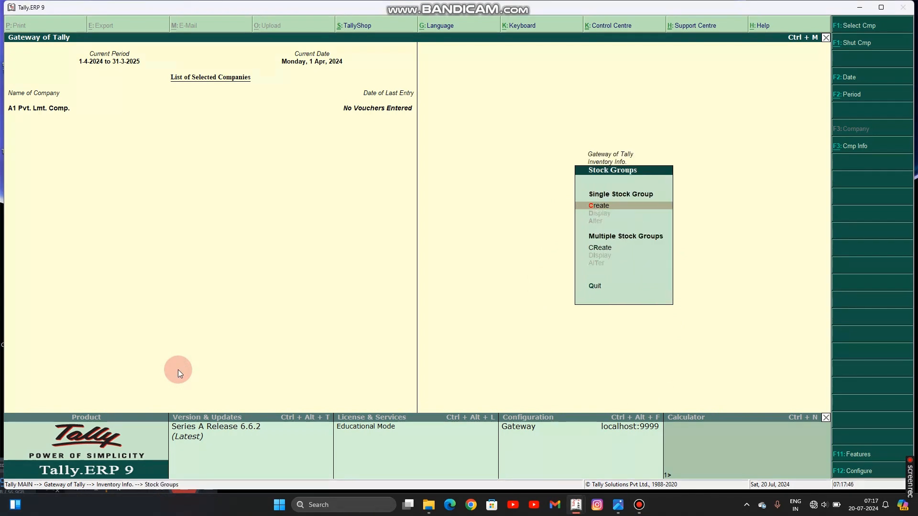
key("Return")
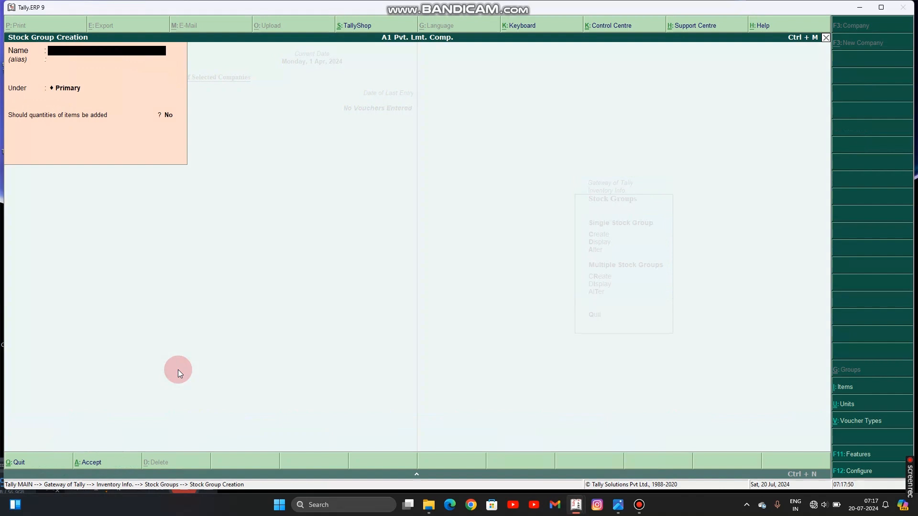
type("Genral Store")
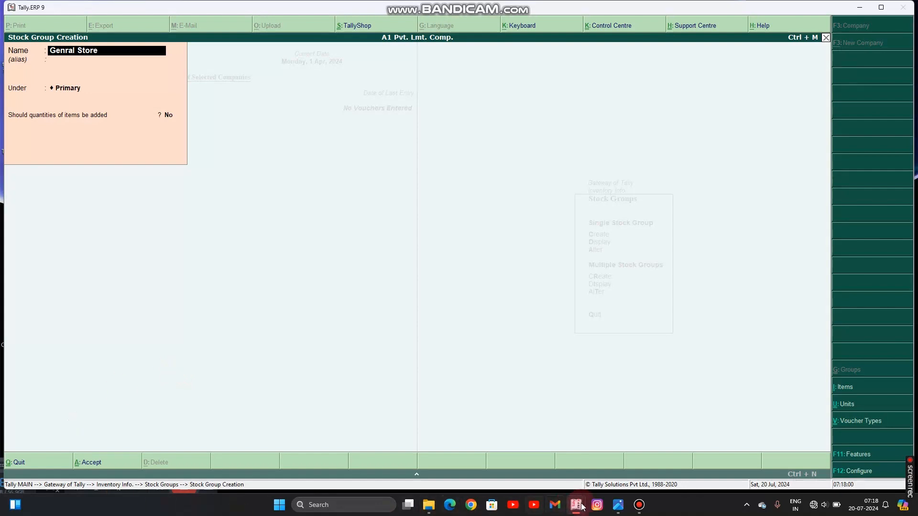
left_click(639, 509)
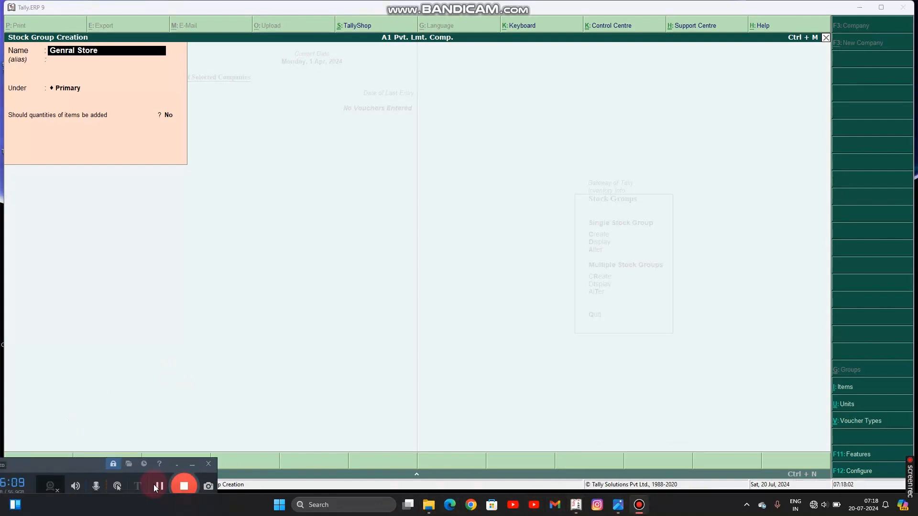
left_click(114, 384)
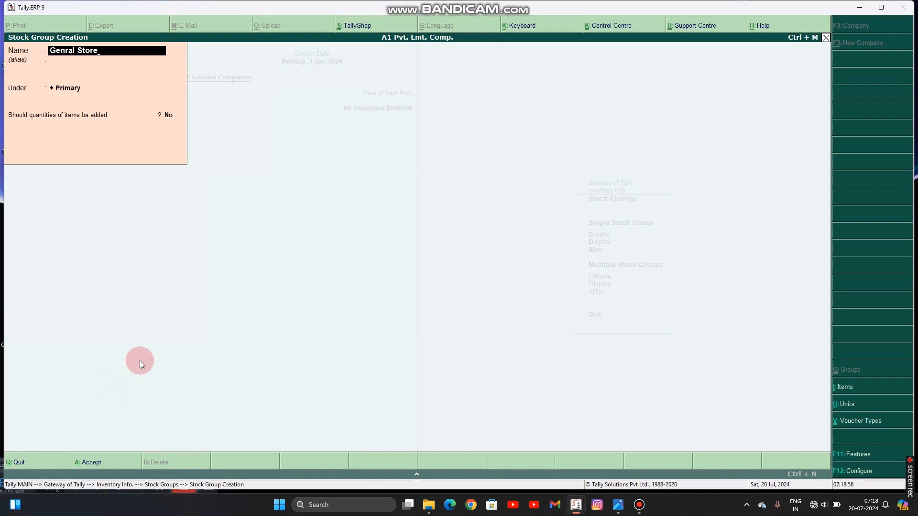
key("Return")
key("Return")
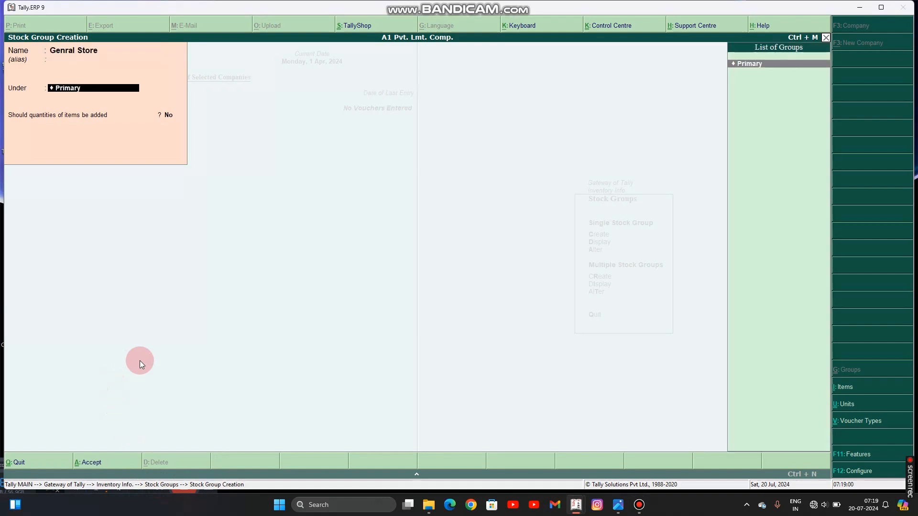
key("Return")
key("Return")
key("Return")
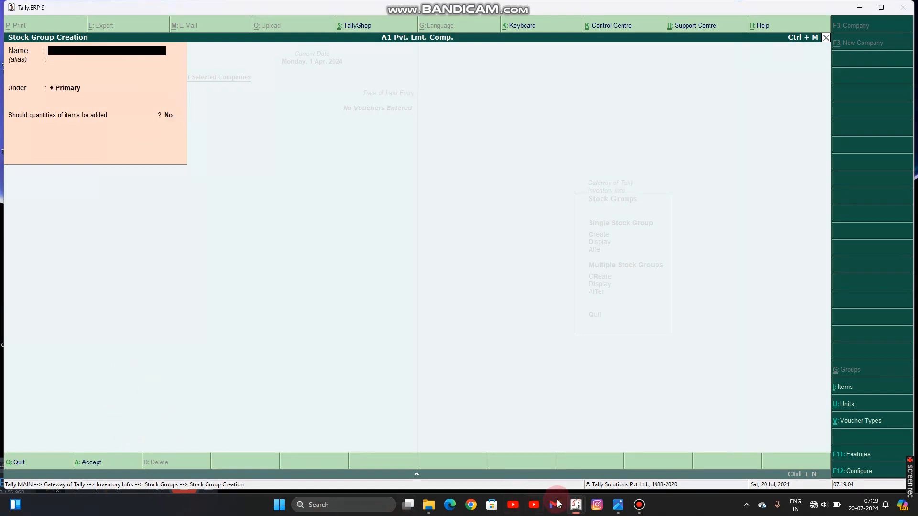
left_click(638, 507)
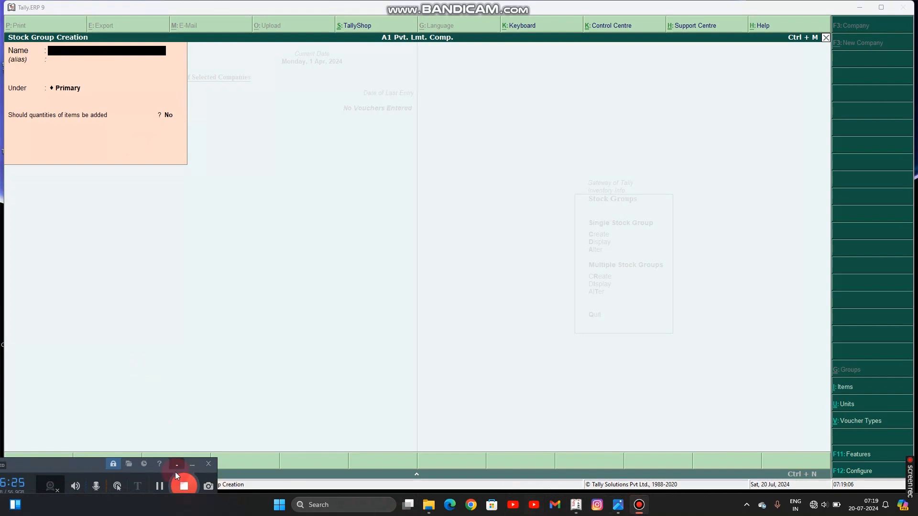
left_click(155, 418)
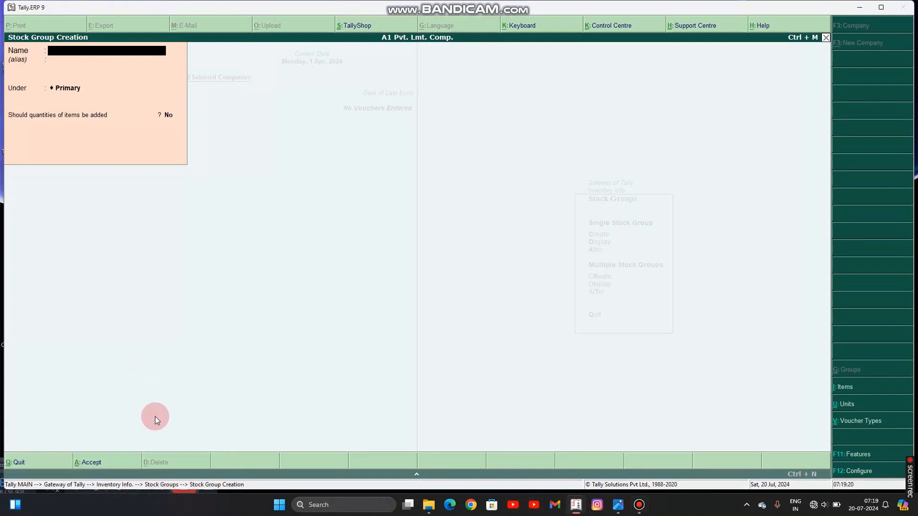
Leave stock group creation and open the creation form for a new unit of measure.
key("Escape")
key("Return")
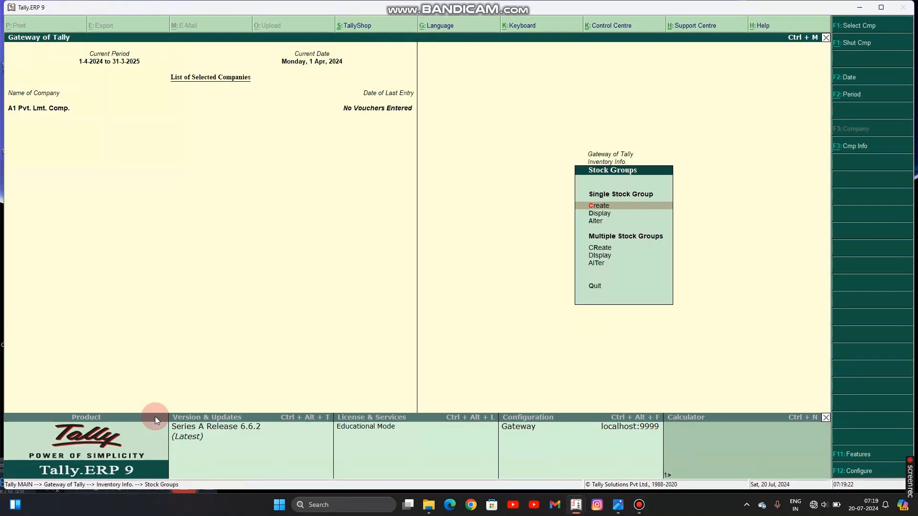
key("Escape")
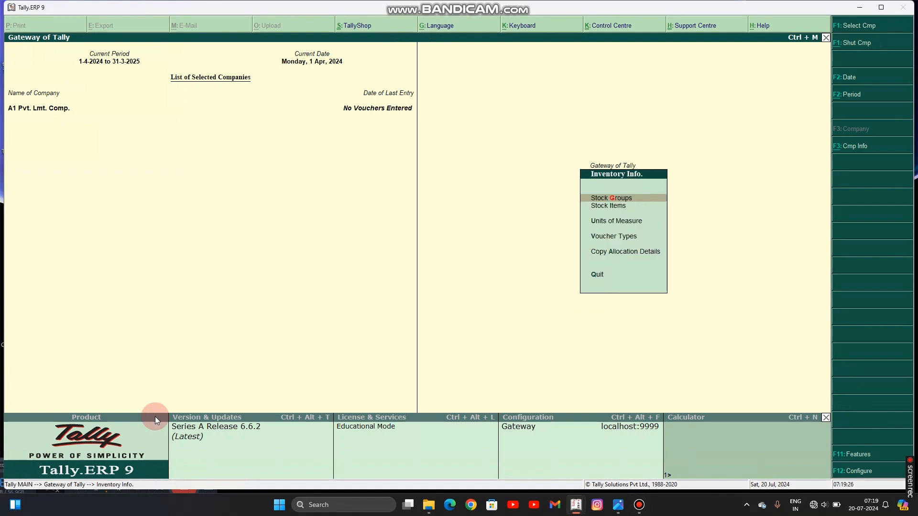
key("Down")
key("Down")
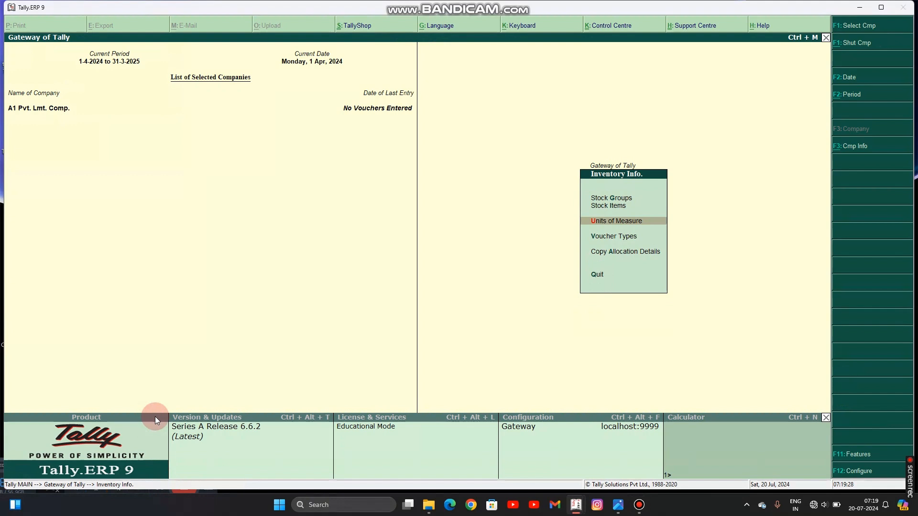
key("Return")
key("Return")
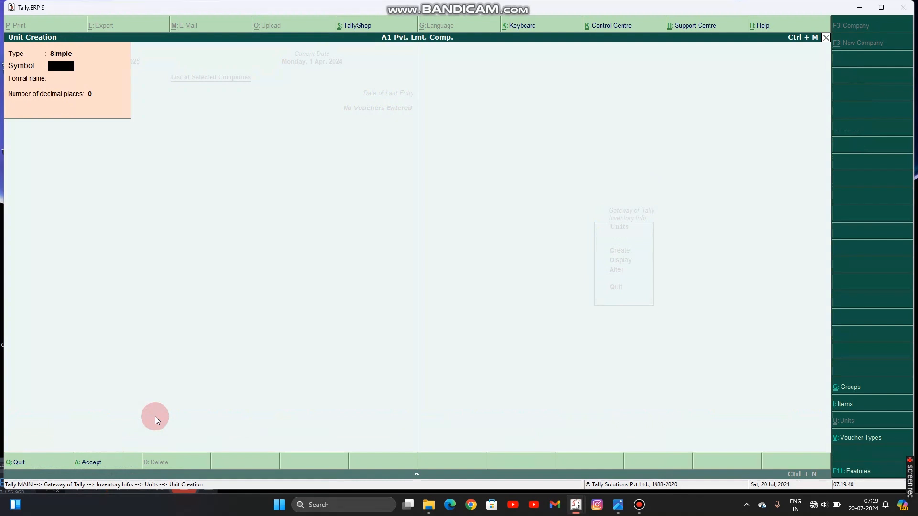
Create the simple unit with symbol kg, formal name Kilo Gram and 0 decimal places.
type("kg")
key("Return")
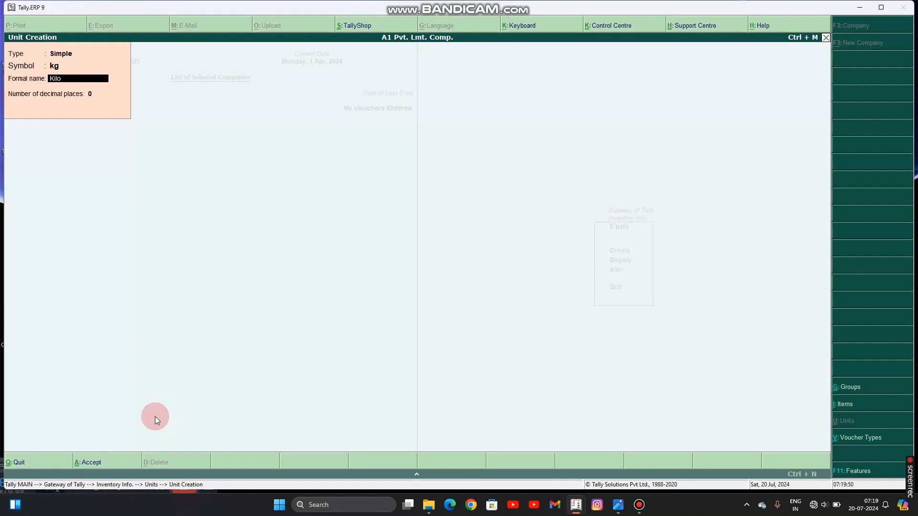
type("Kilo Gram")
key("Return")
key("Return")
key("Return")
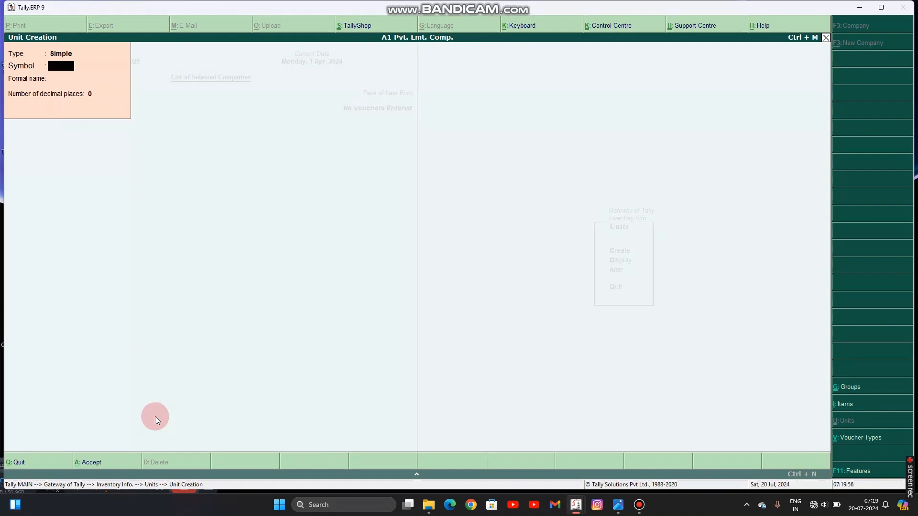
Leave unit creation and open the creation form for a single stock item.
key("Escape")
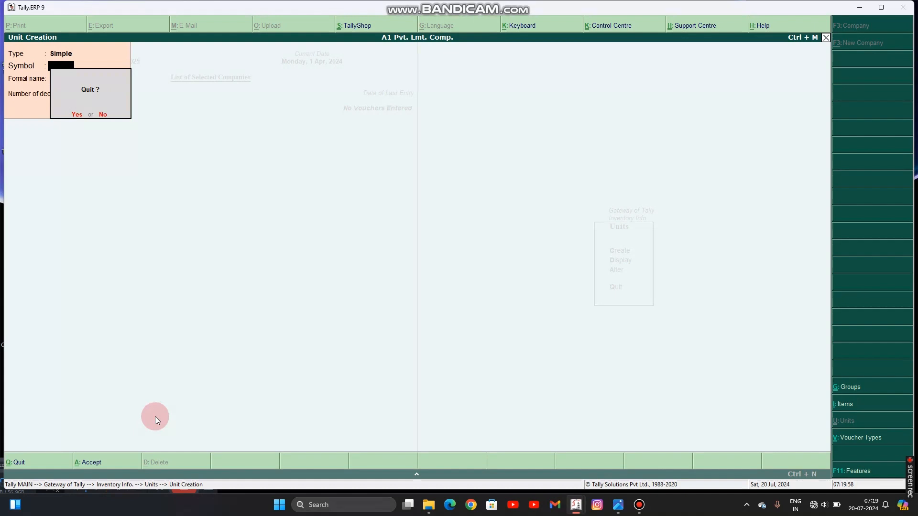
key("Return")
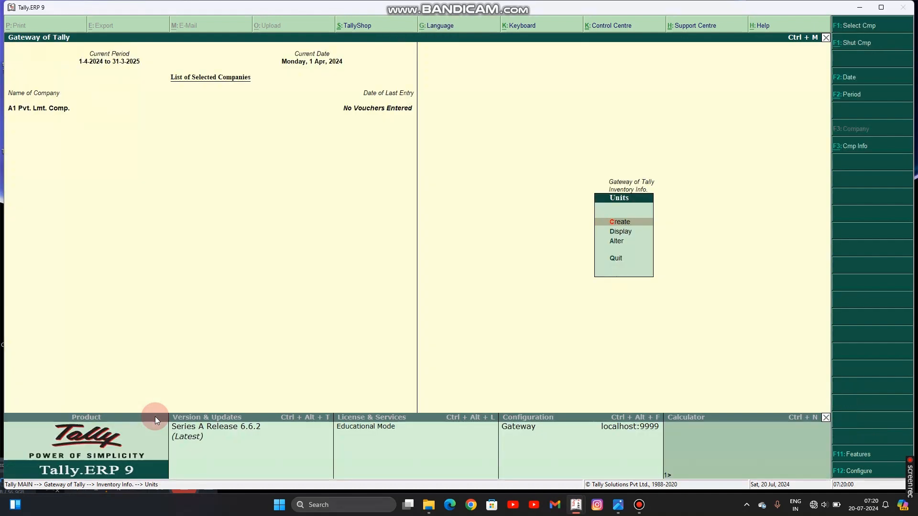
key("Escape")
key("Up")
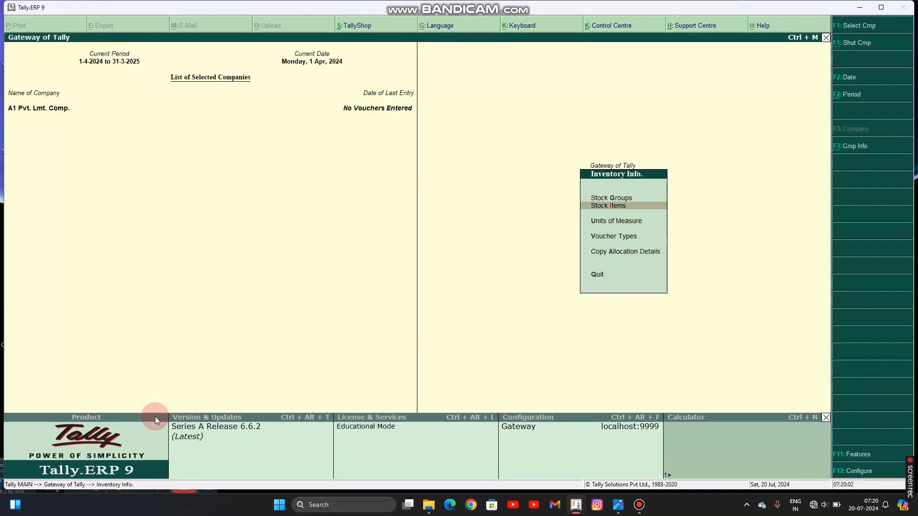
key("Return")
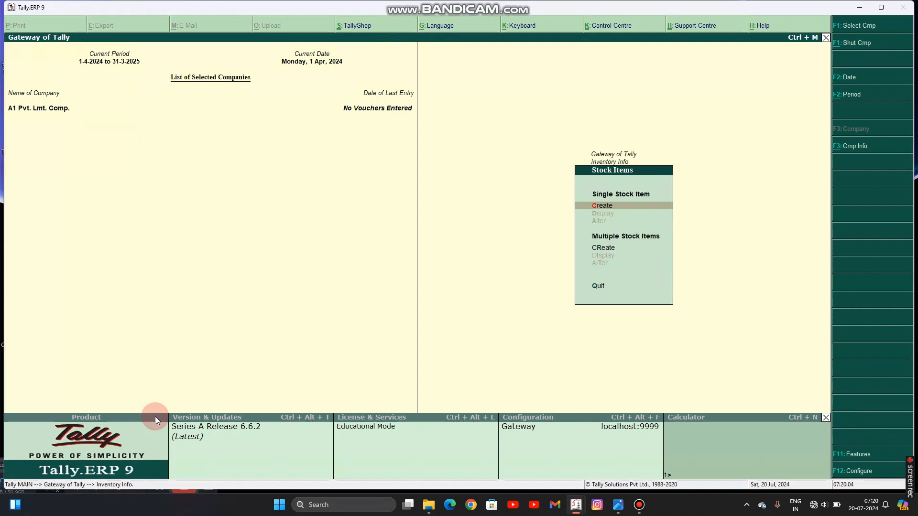
key("Return")
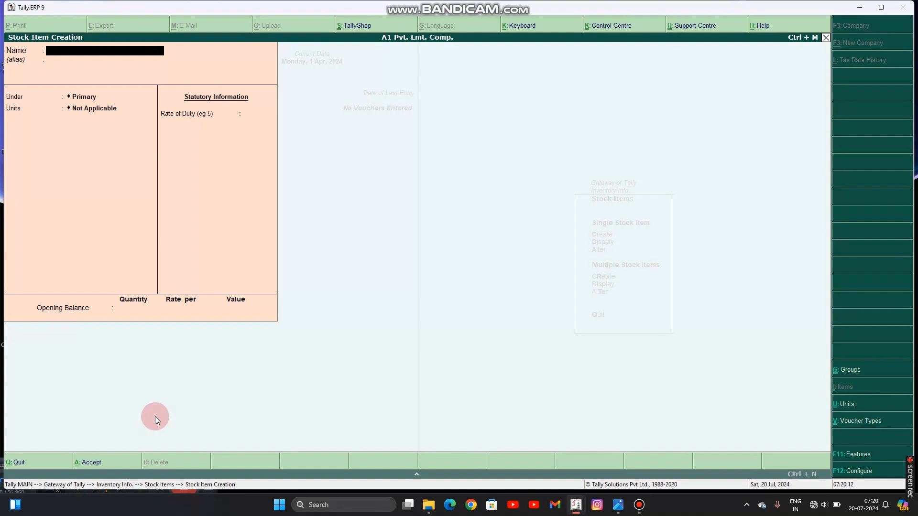
Create the stock item Rice under the Genral Store group with kg units and rate of duty 0.
type("Rice")
key("Return")
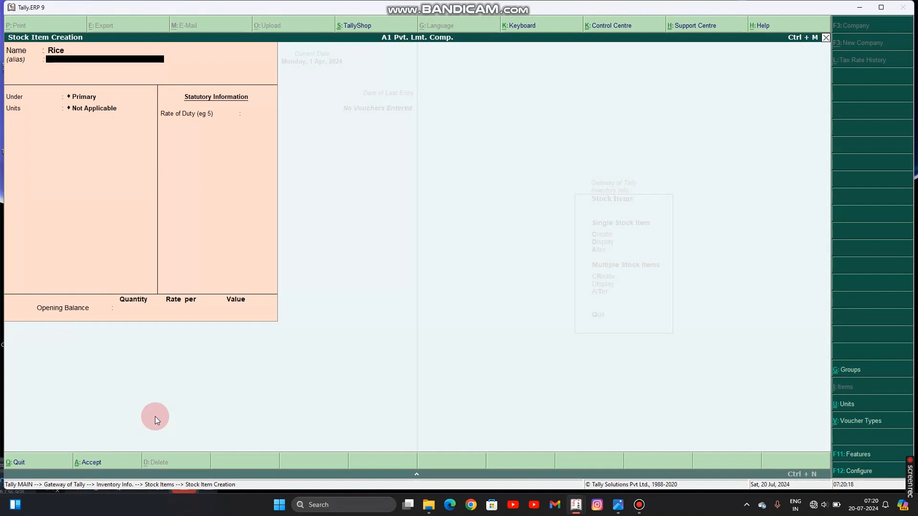
key("Return")
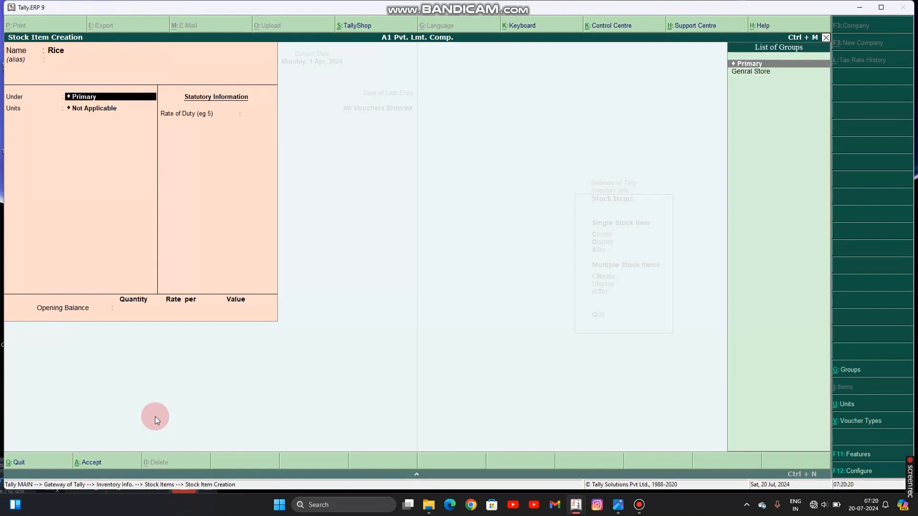
key("Down")
key("Return")
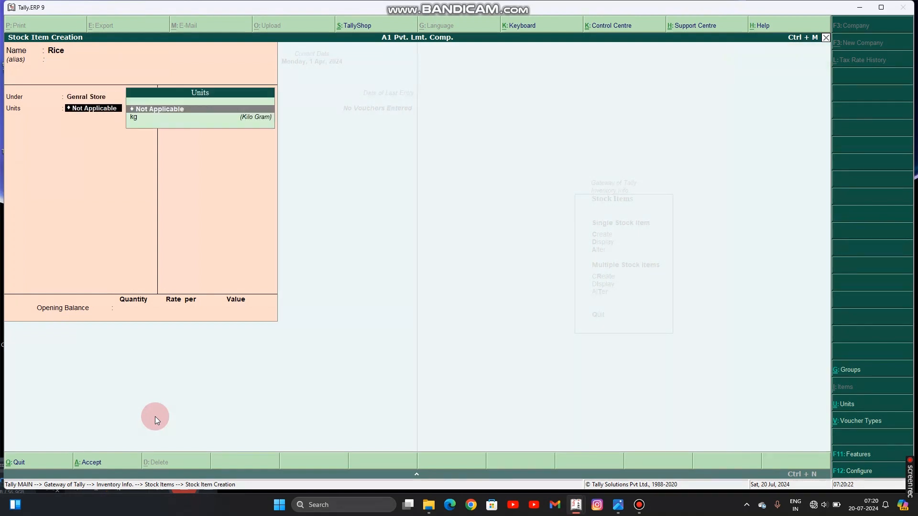
key("Down")
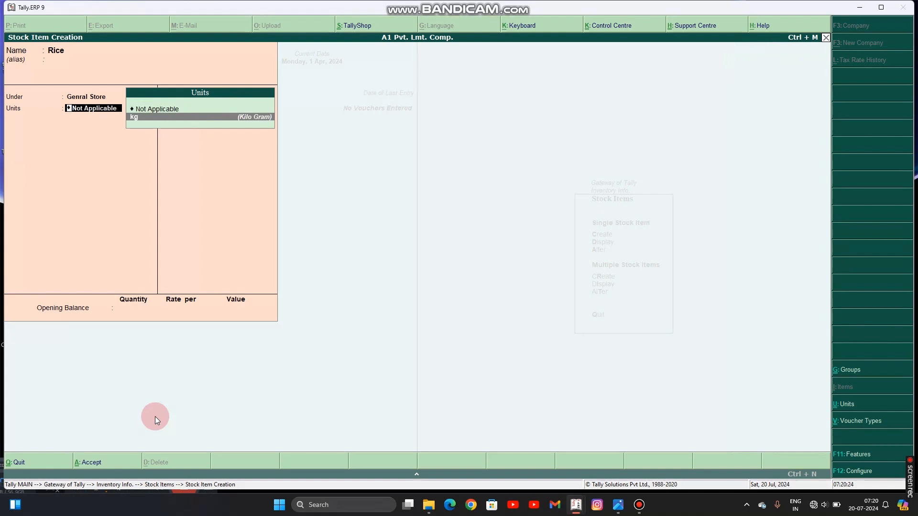
key("Return")
key("Return")
key("Return")
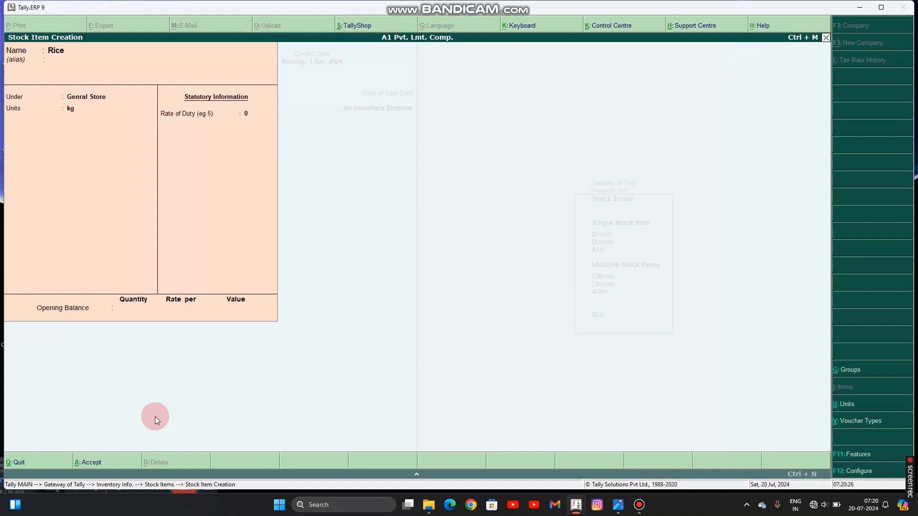
key("Return")
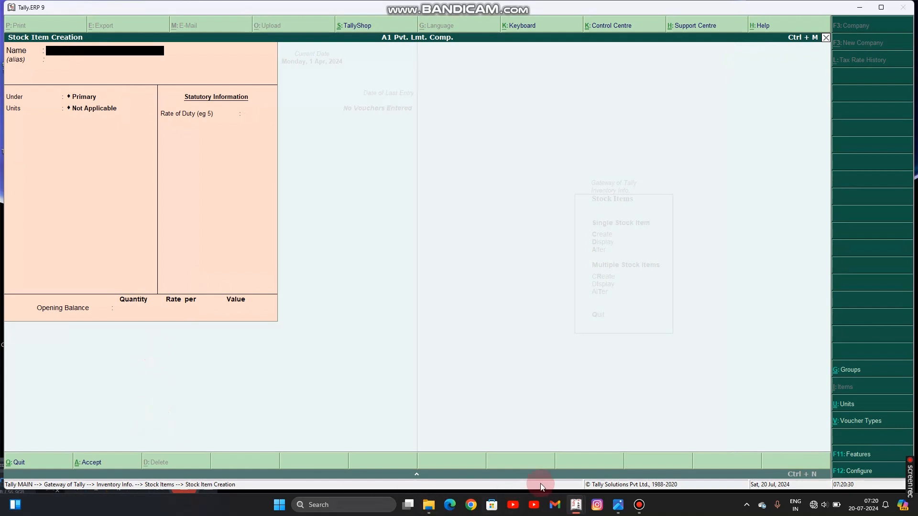
Leave stock item creation, return to the Gateway of Tally and open a new purchase voucher.
mouse_move(641, 510)
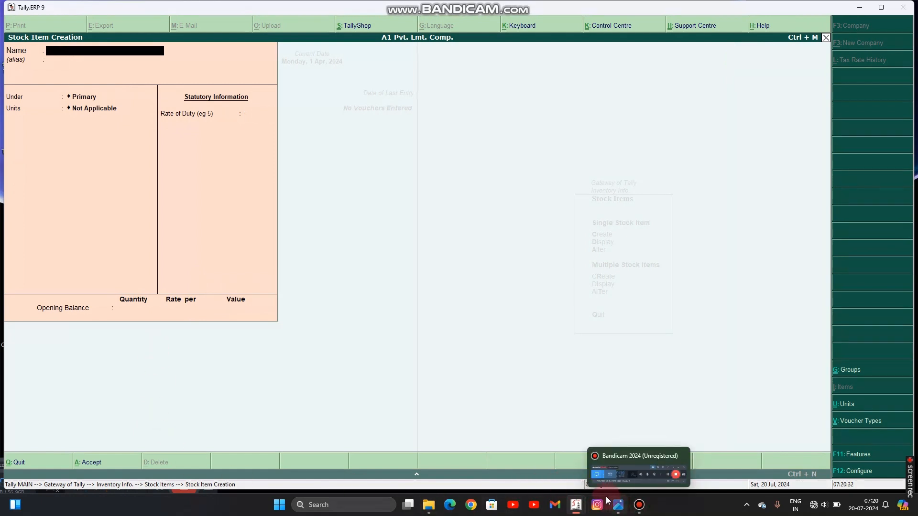
key("Escape")
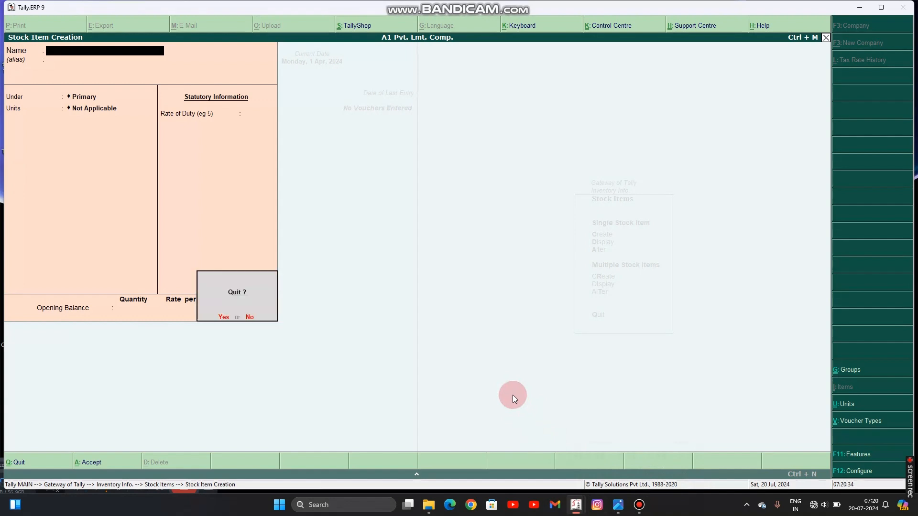
key("Return")
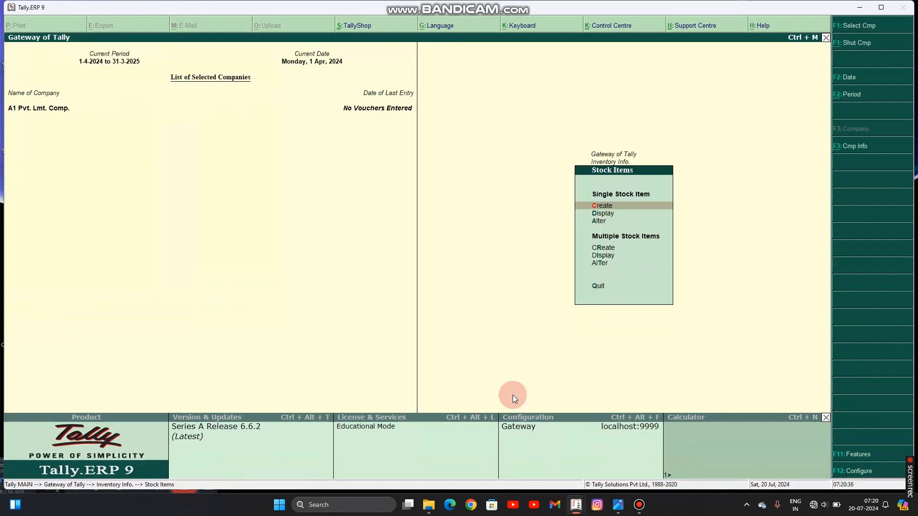
key("Escape")
key("Escape")
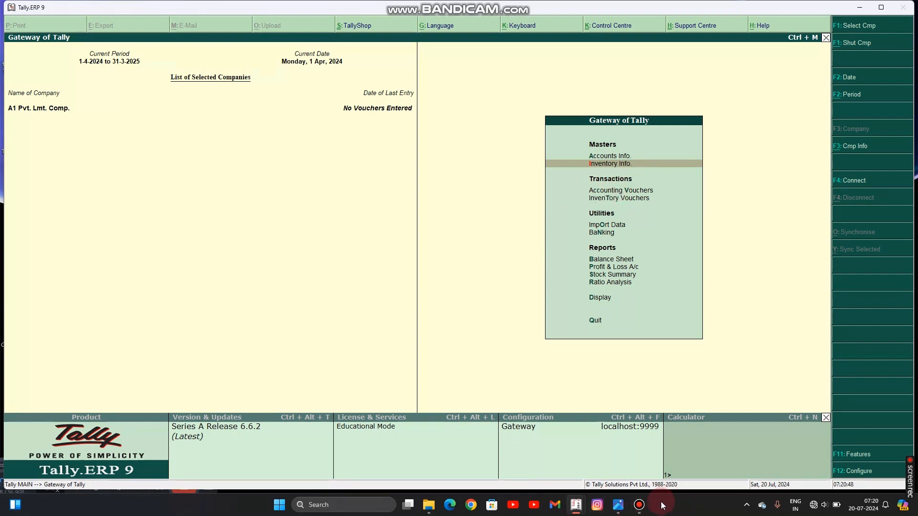
left_click(644, 507)
key("Down")
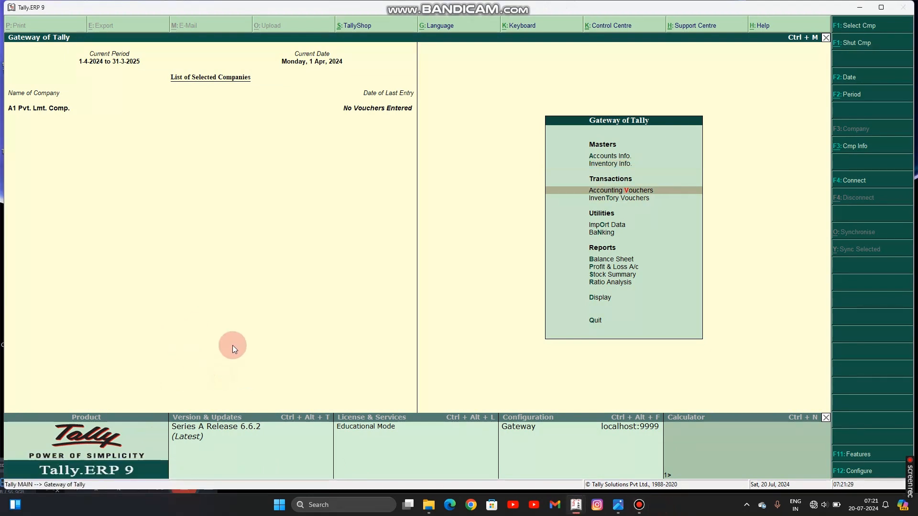
key("Return")
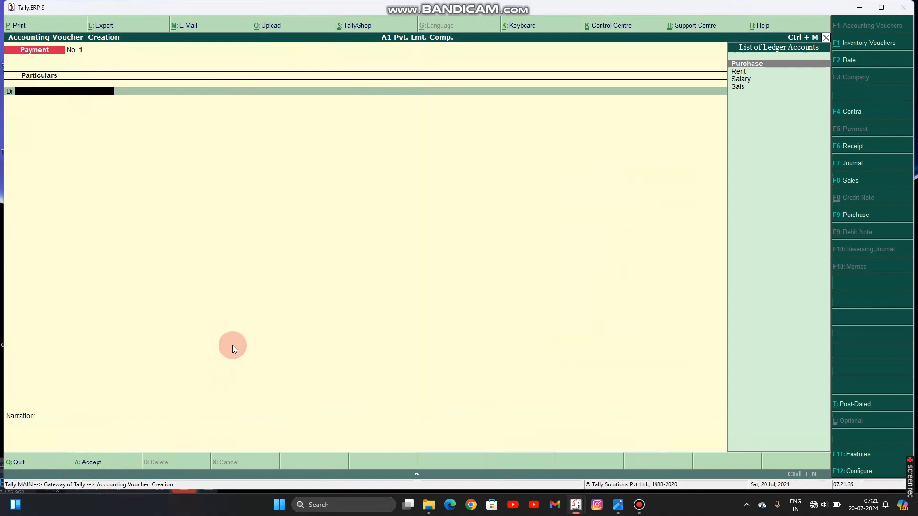
key("F9")
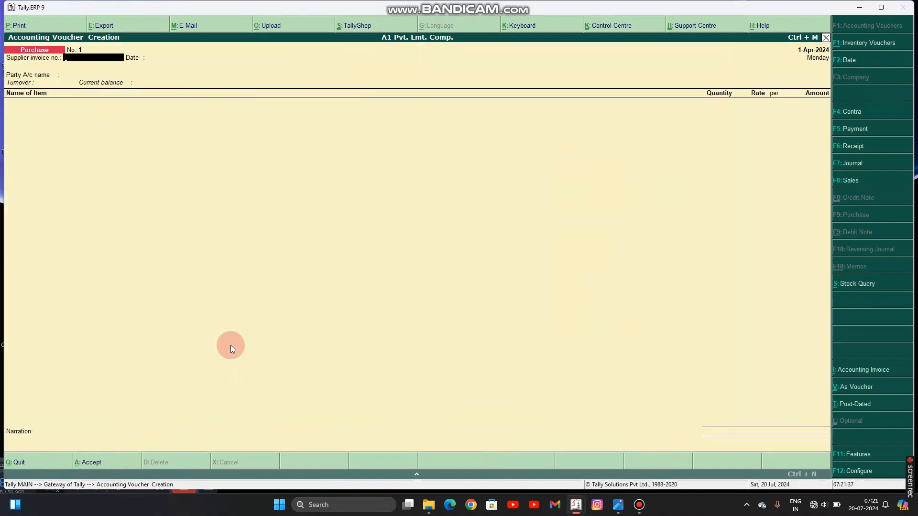
Fill in the purchase voucher header with supplier invoice number 01, date 1-Apr-2024 and Cash as the party account.
type("01")
key("Return")
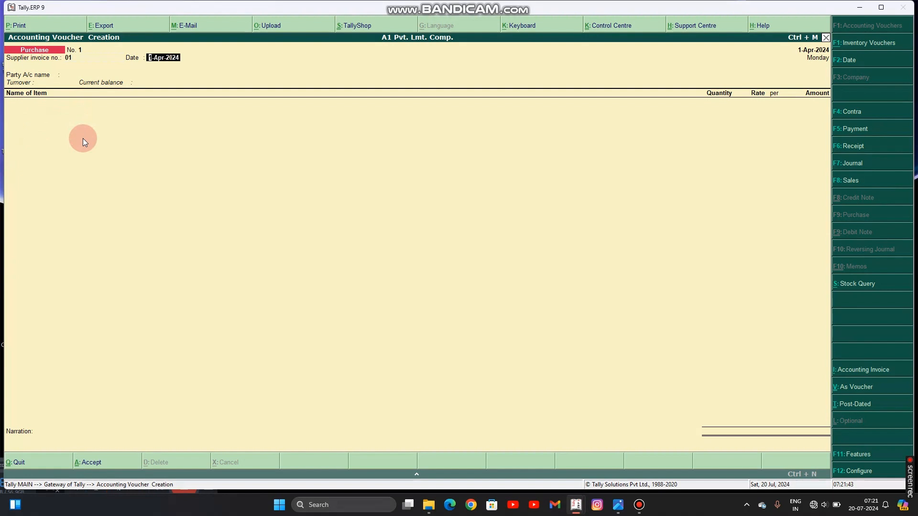
key("Return")
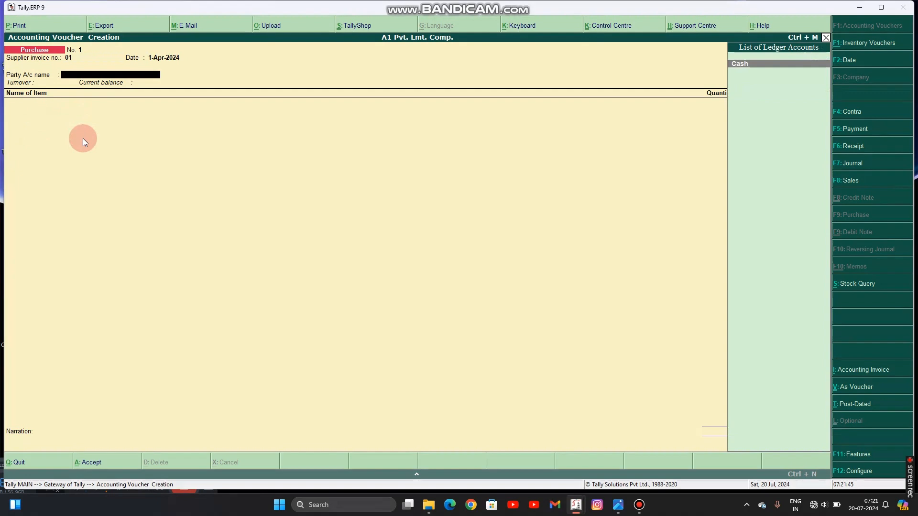
key("Return")
key("Return")
key("Return")
key("Return")
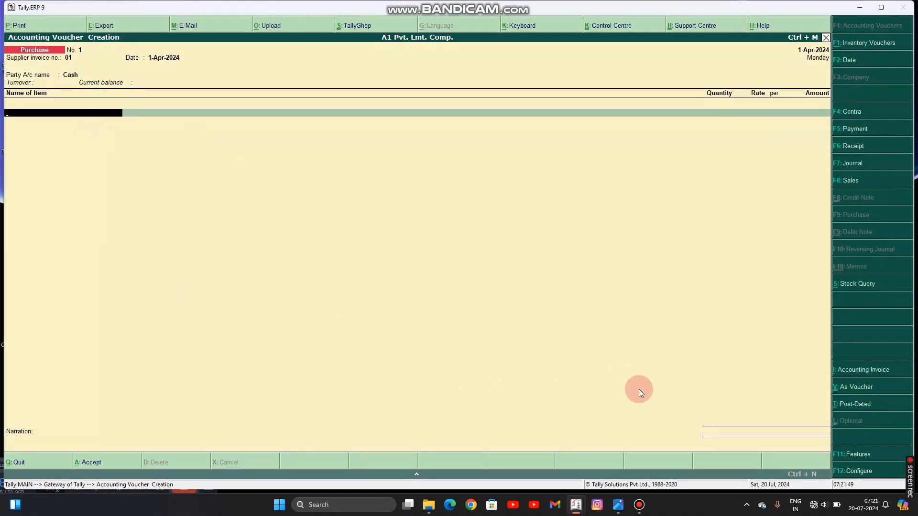
mouse_move(644, 514)
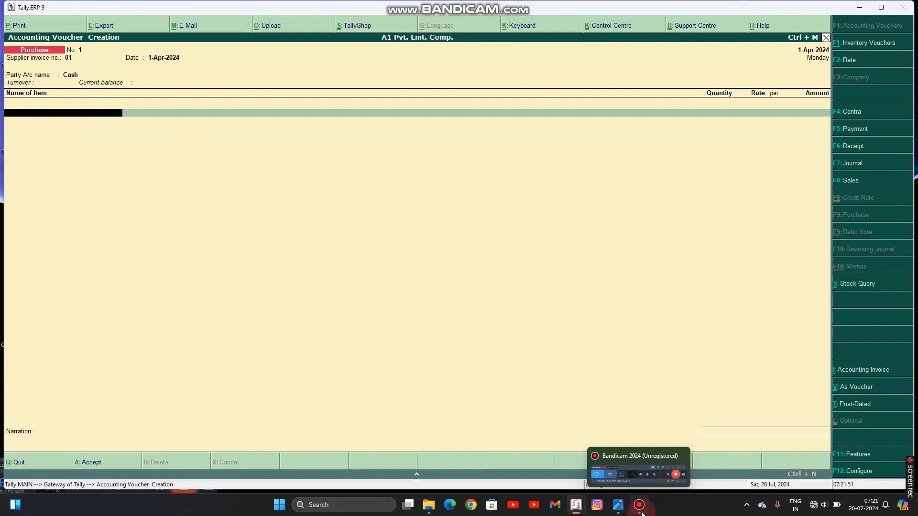
left_click(645, 511)
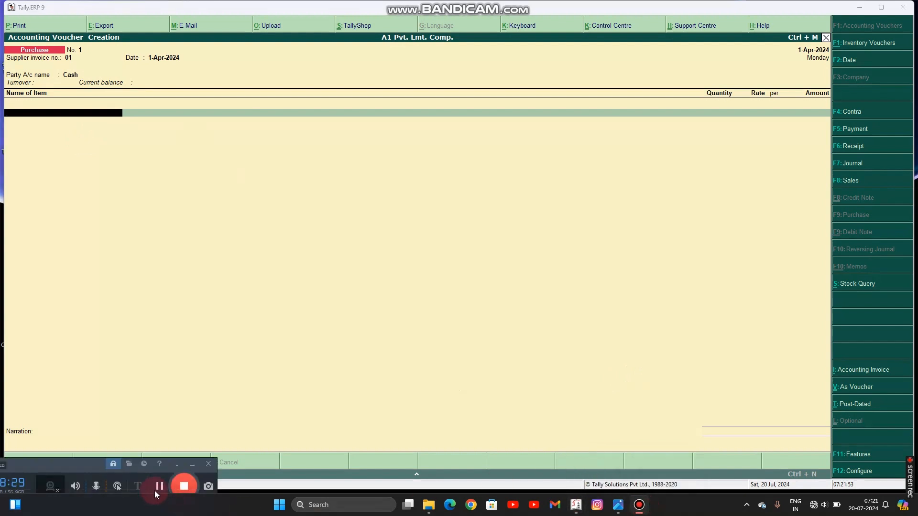
left_click(158, 413)
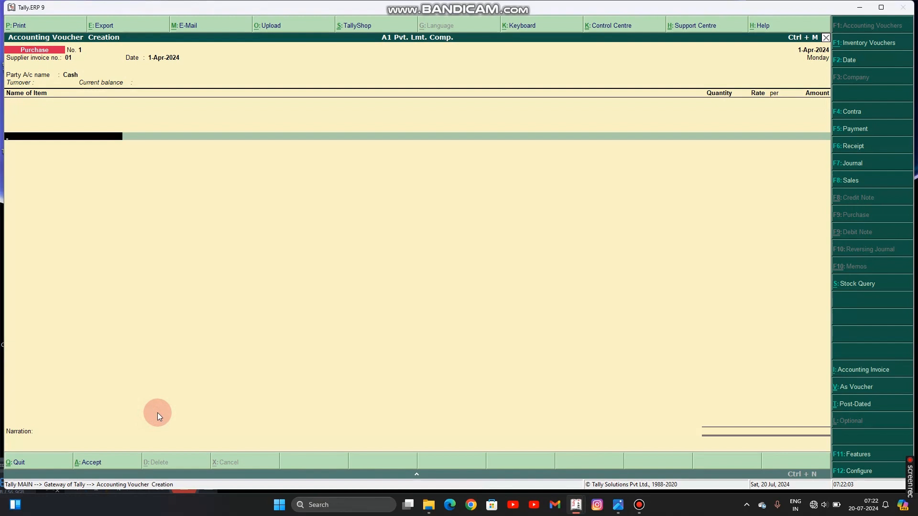
Add Rice to the purchase voucher with a quantity of 50 kg at a rate of 55 per kg.
key("BackSpace")
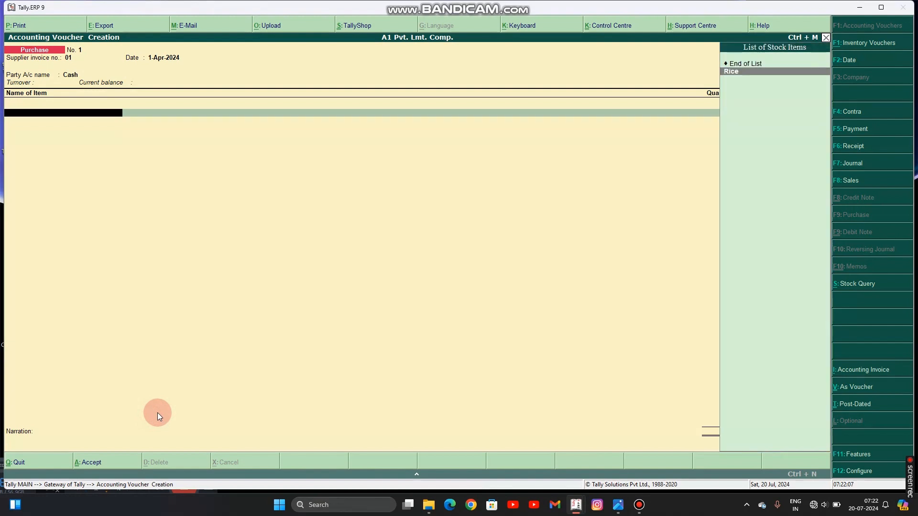
key("Return")
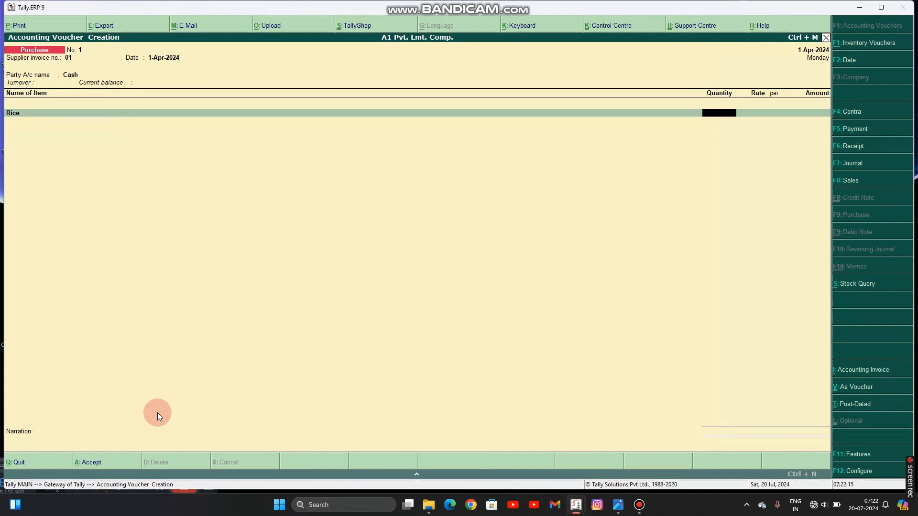
type("50")
key("Return")
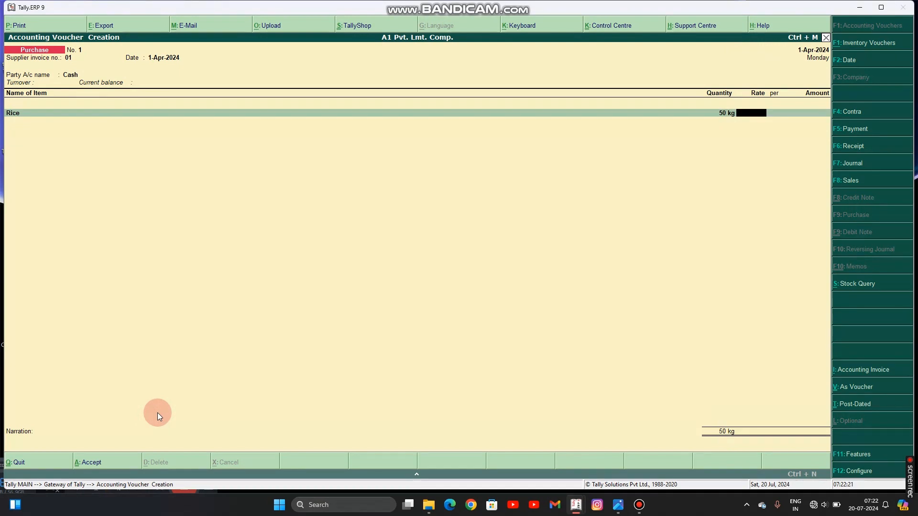
type("55")
key("Return")
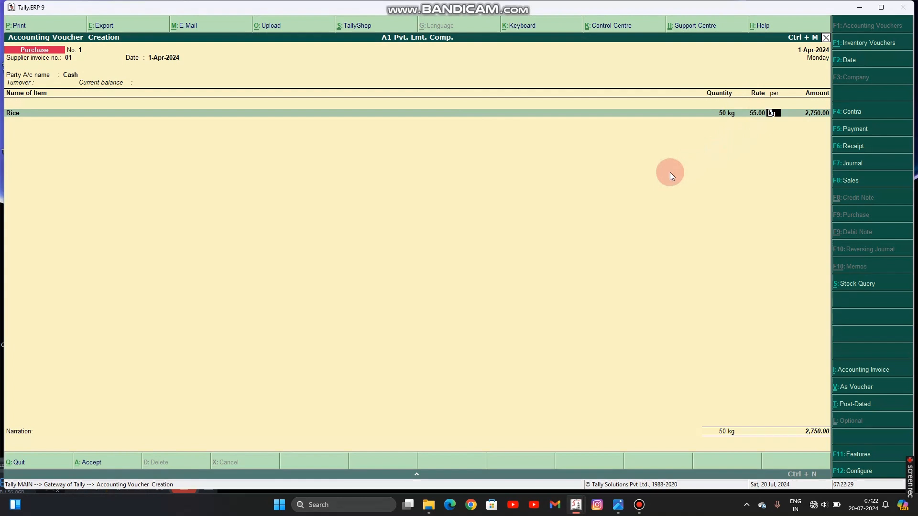
key("Return")
key("Return")
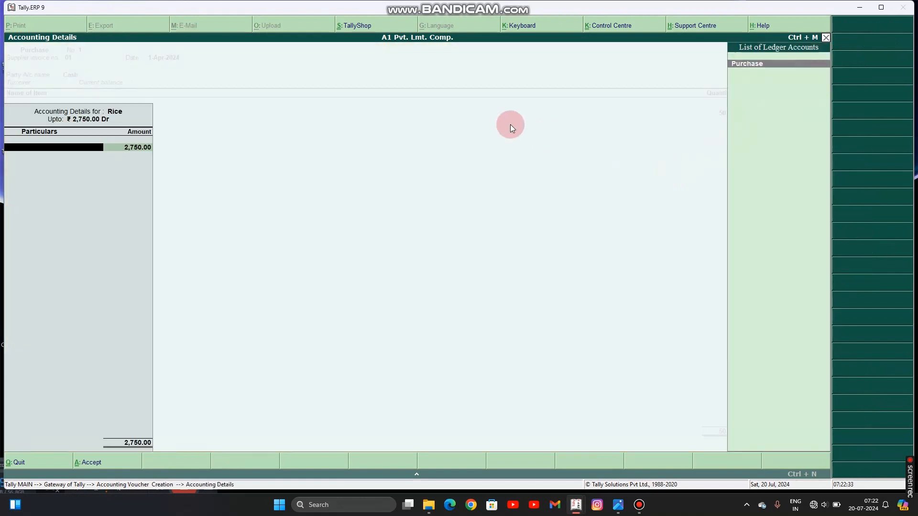
Allocate the full Rice amount to the Purchase ledger, end the item list and save the voucher without a narration.
key("Return")
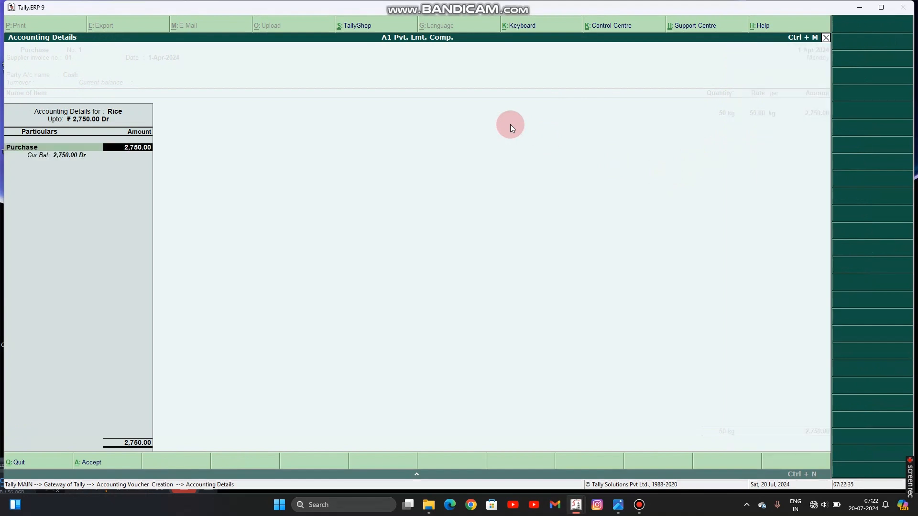
key("Return")
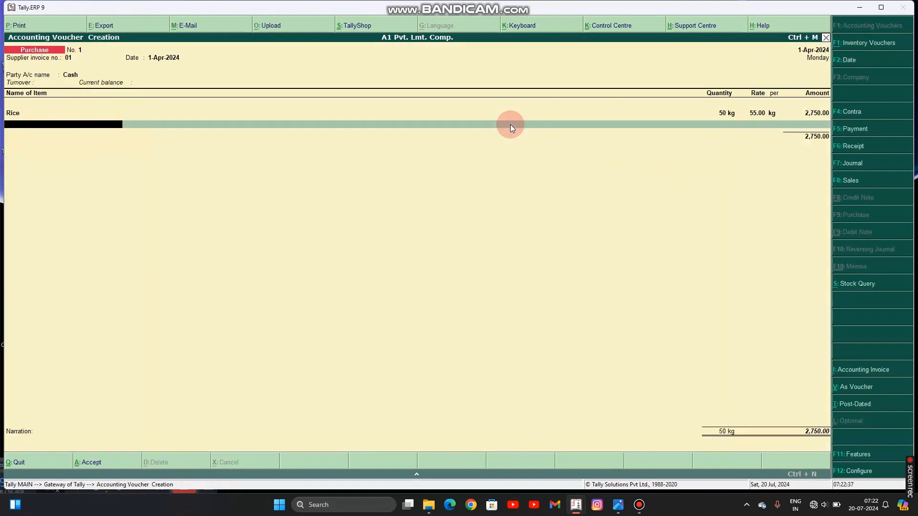
key("Return")
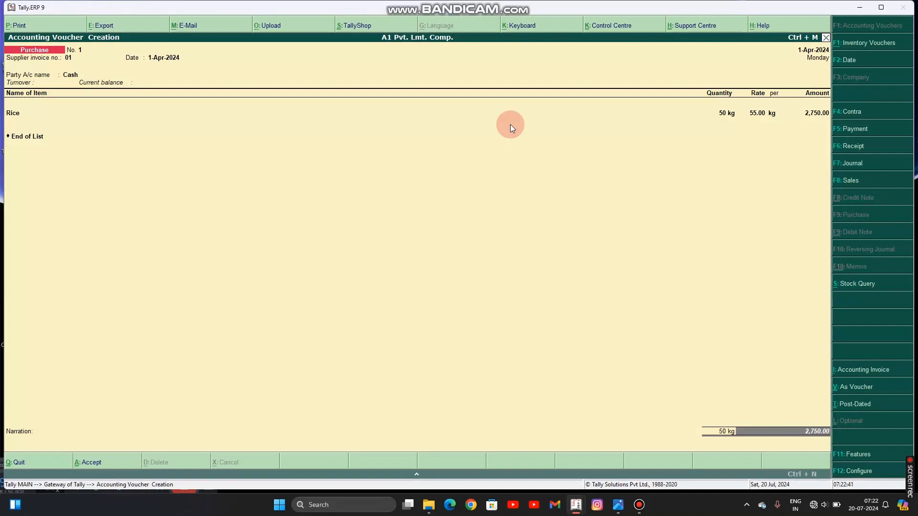
key("Return")
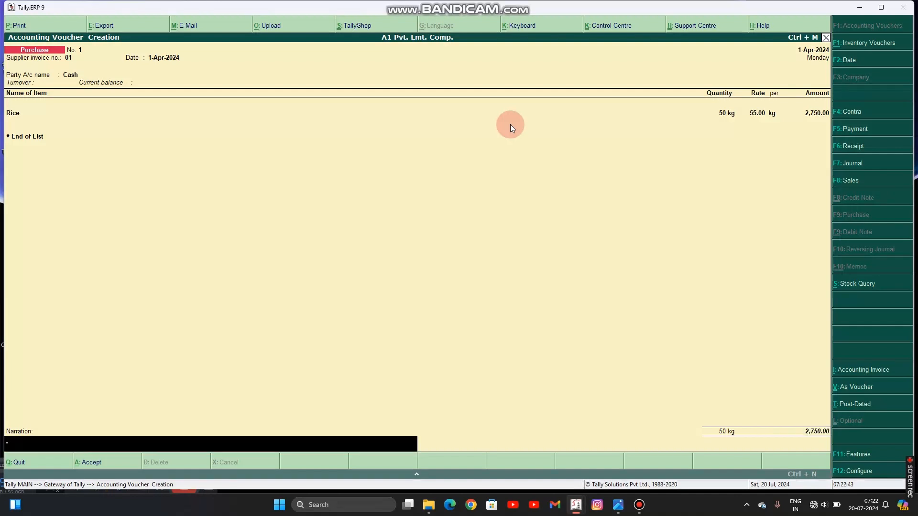
key("Return")
key("Return")
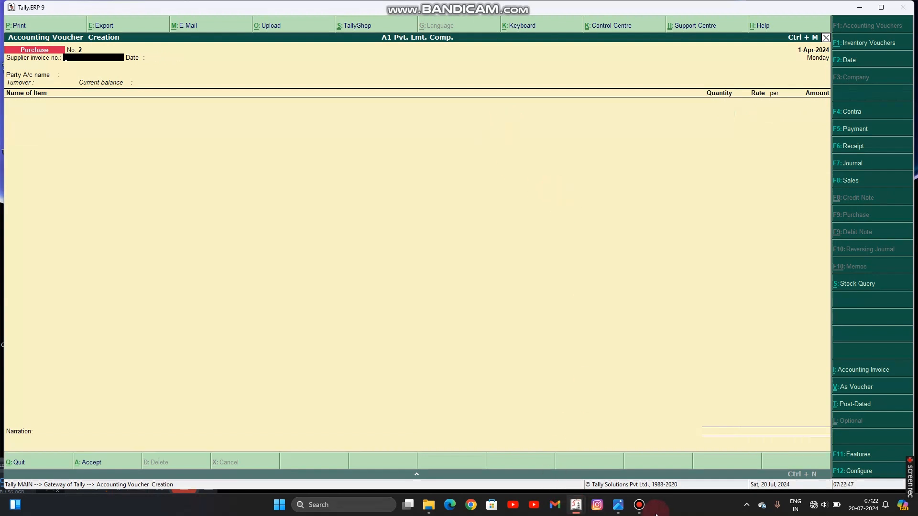
left_click(639, 505)
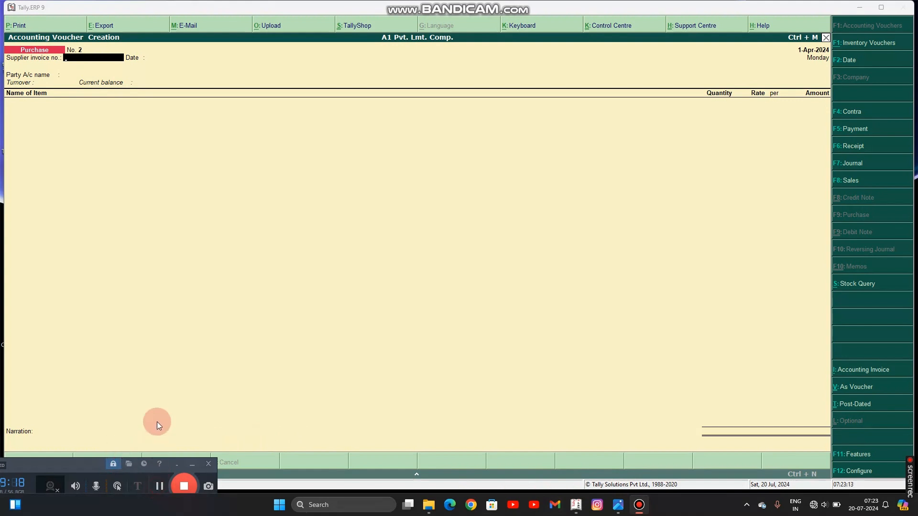
left_click(157, 415)
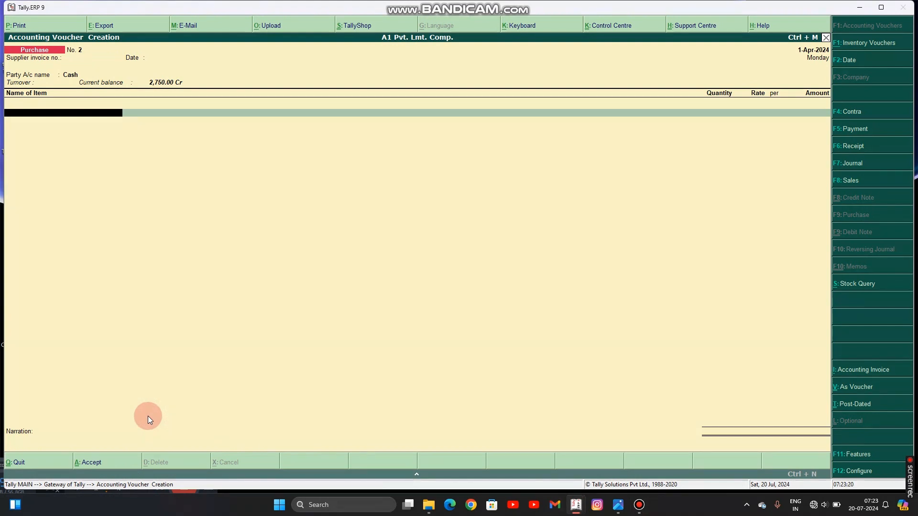
Start a sales voucher with reference number 02 and Cash as the party, keeping the default party details with state Rajasthan.
key("F8")
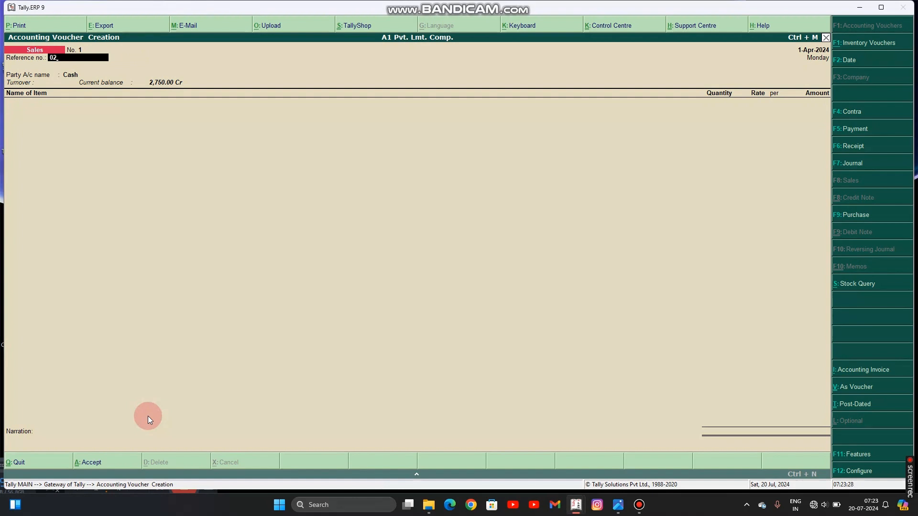
key("Return")
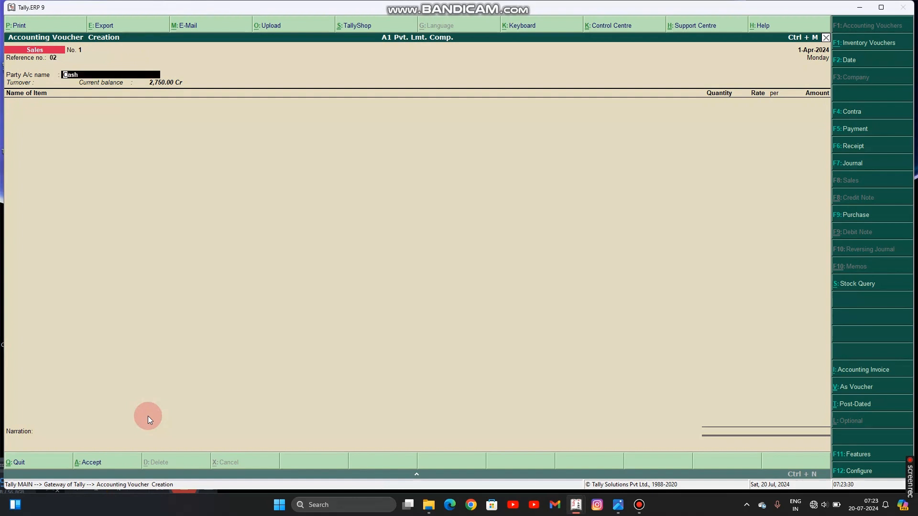
key("Return")
key("Return")
key("Return")
key("Return")
key("Return")
key("Return")
key("Return")
key("Return")
key("Return")
key("Return")
key("Return")
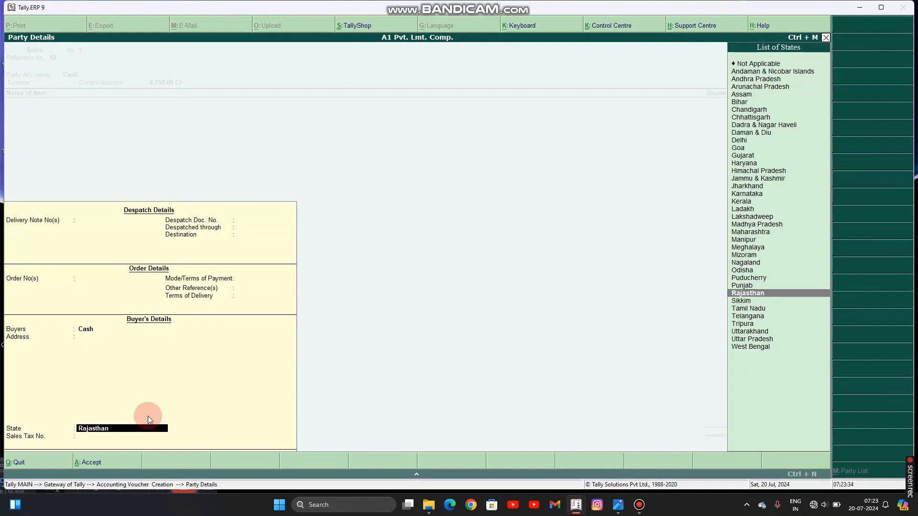
key("Return")
key("Return")
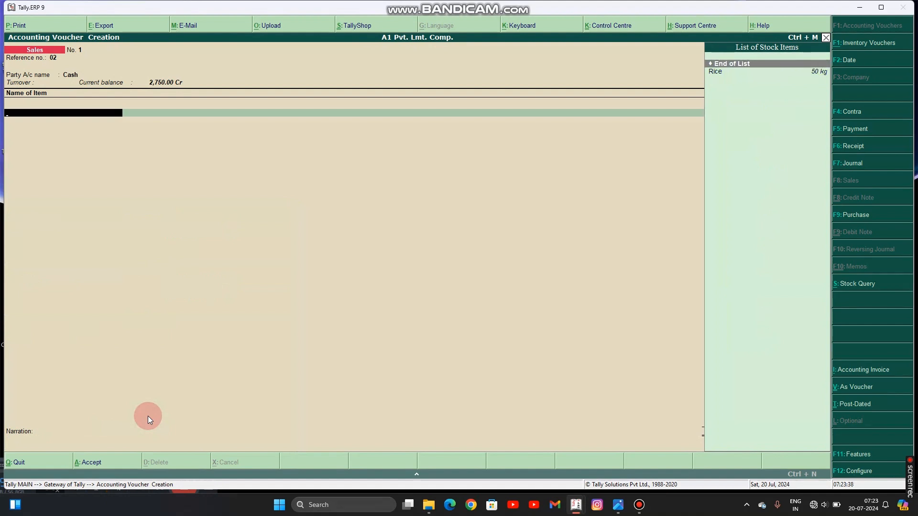
Add Rice to the sales voucher with a quantity of 5 kg at a rate of 60 per kg.
key("Down")
key("Return")
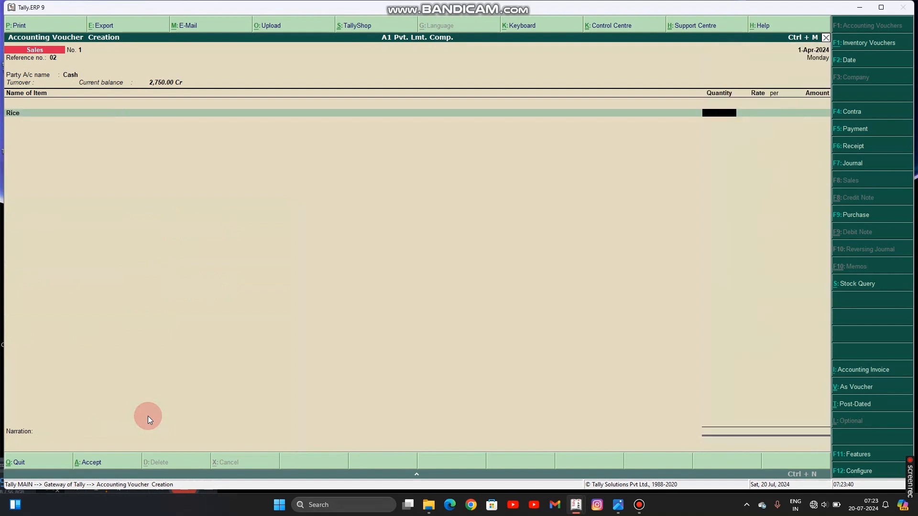
key("Return")
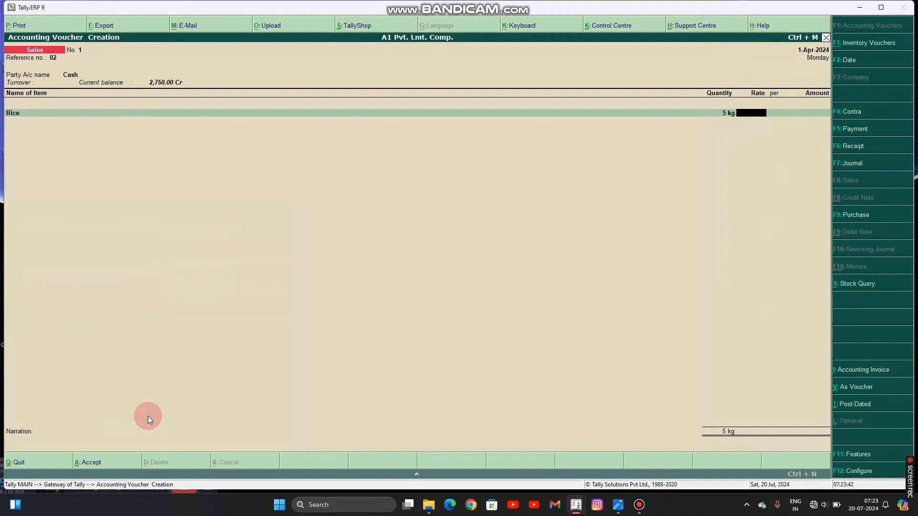
type("60")
key("Return")
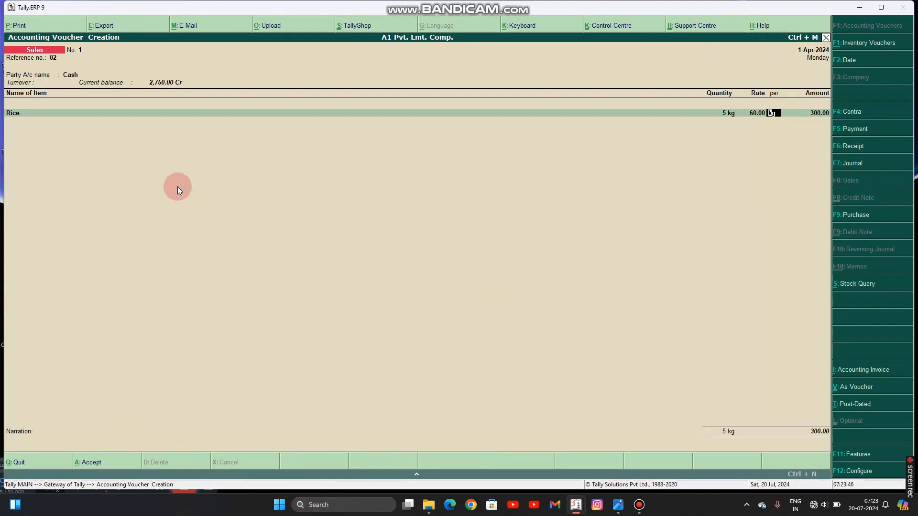
key("Return")
key("Return")
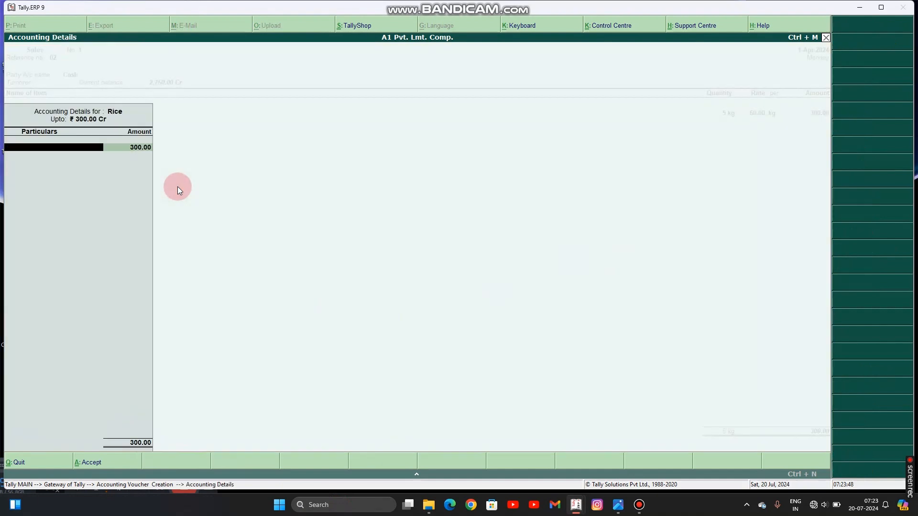
Allocate the full Rice amount to the Sals ledger, end the item list and save the sales voucher without a narration.
key("Return")
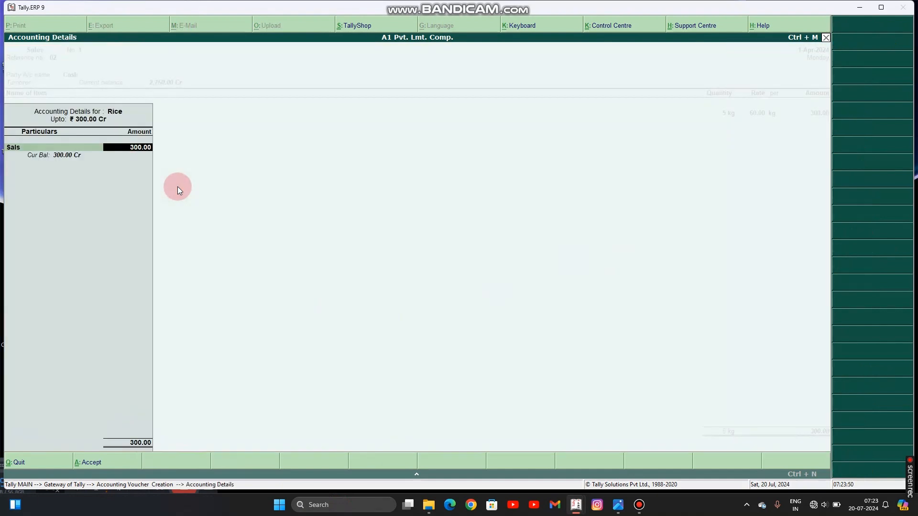
key("Return")
key("Return")
key("Return")
key("Return")
key("Return")
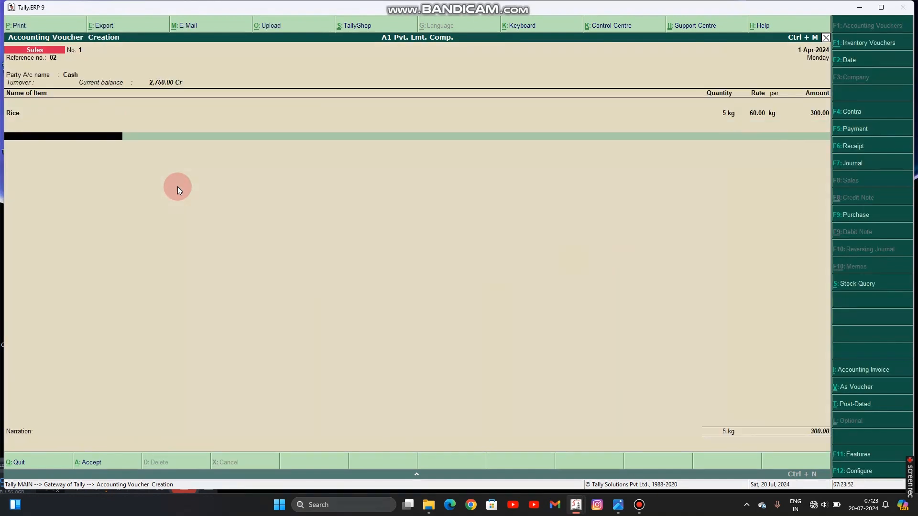
key("Return")
mouse_move(187, 489)
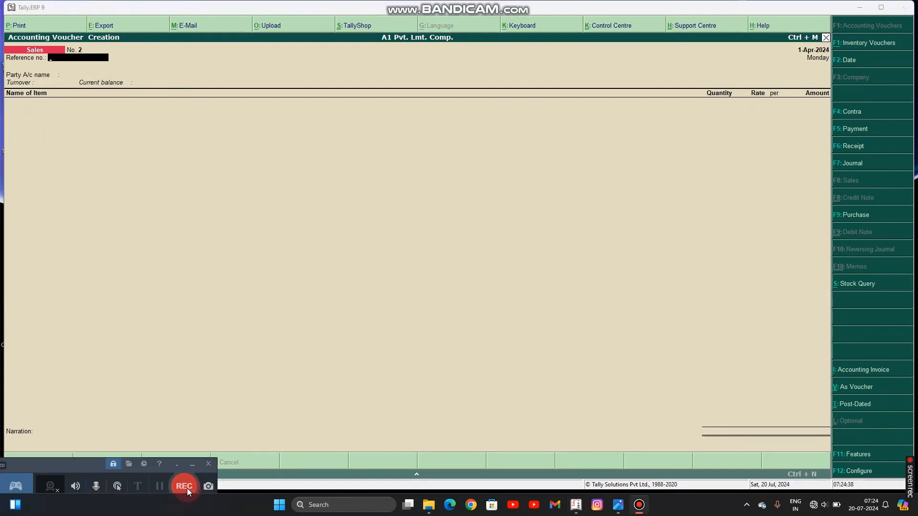
key("Return")
key("Return")
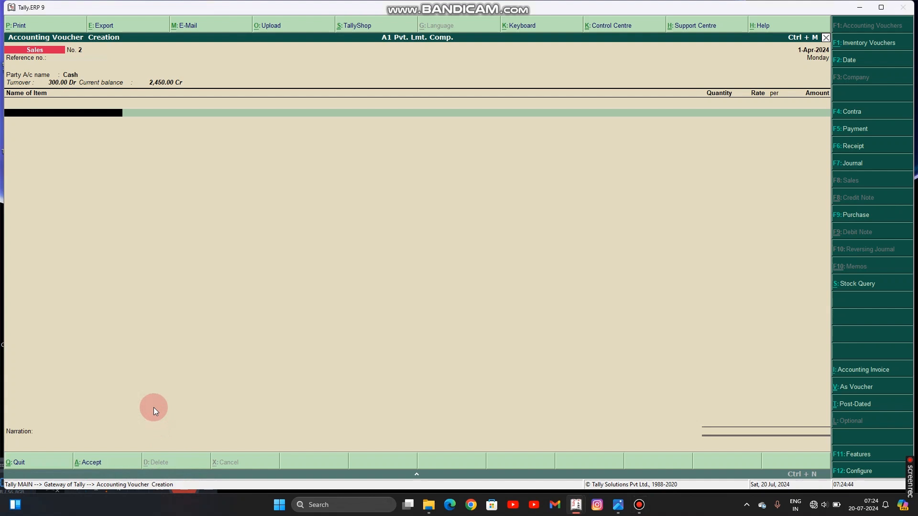
Record a payment voucher debiting Rent with 1,000 and crediting Cash, and save it without a narration.
key("F5")
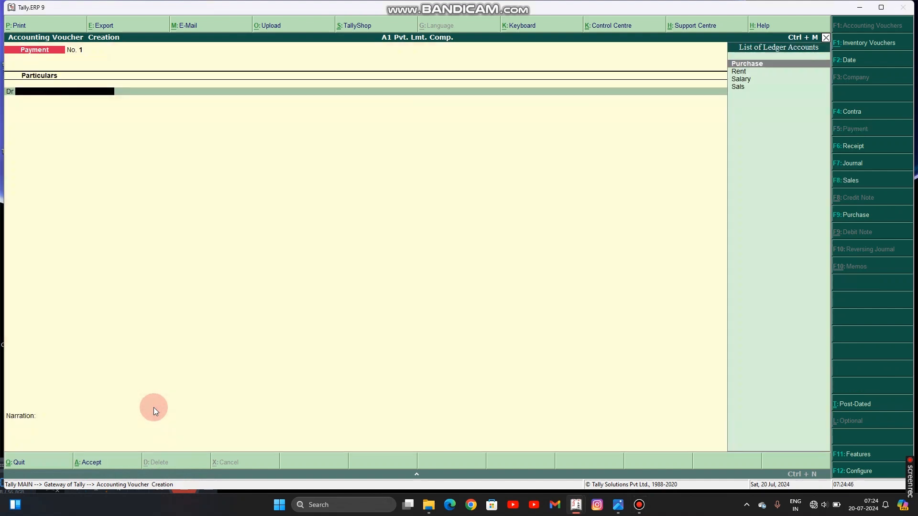
key("Down")
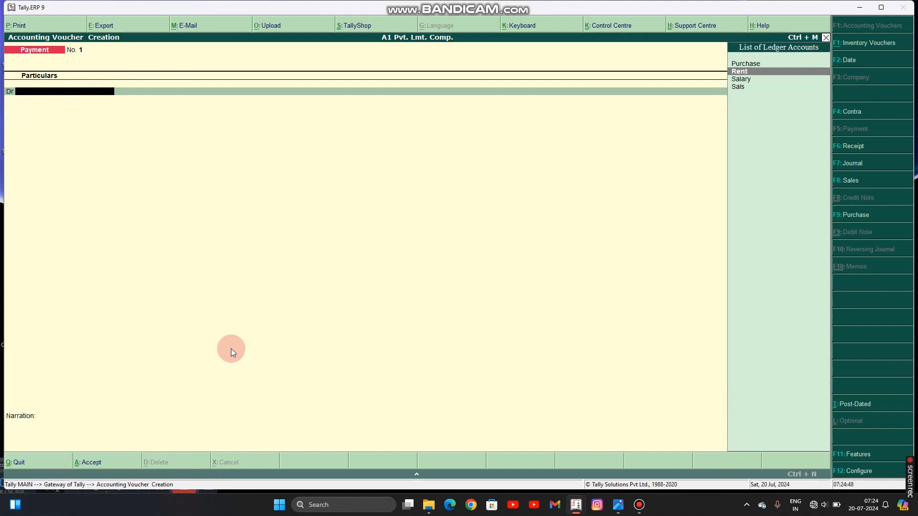
key("Return")
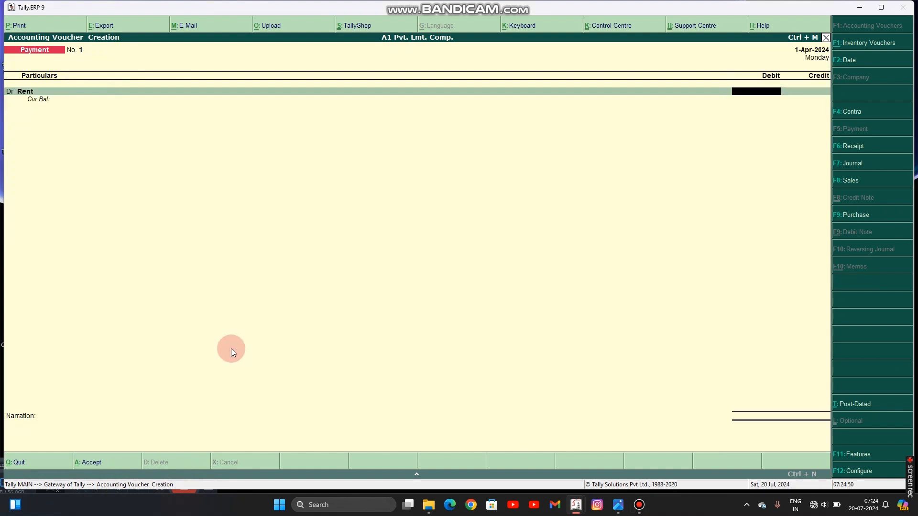
type("1000")
key("Return")
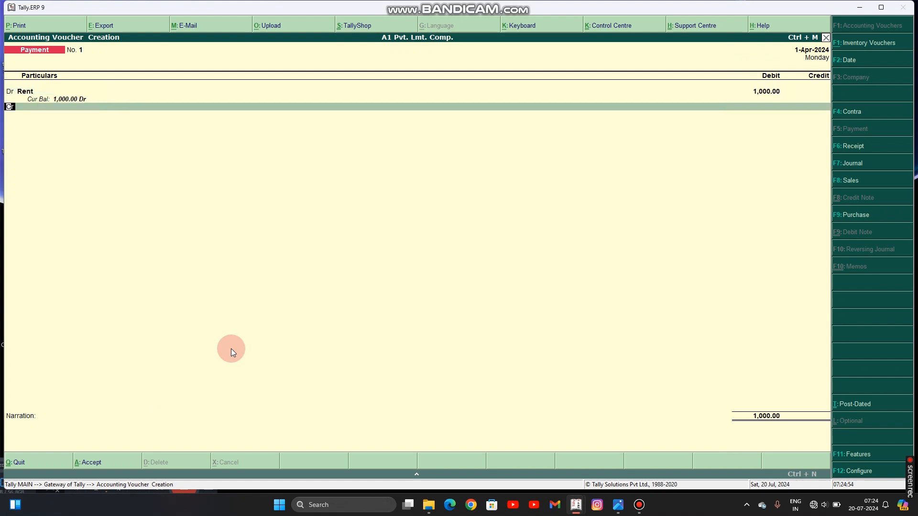
key("Return")
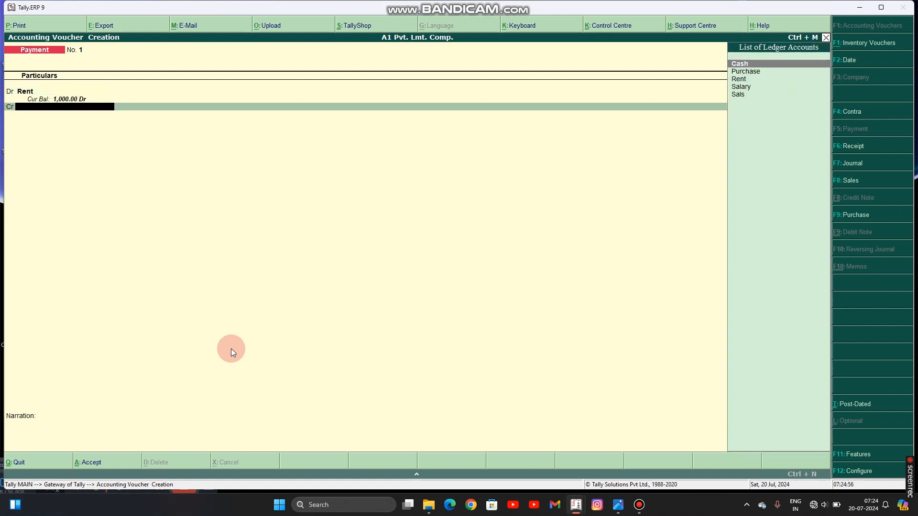
key("Return")
key("Return")
key("Return")
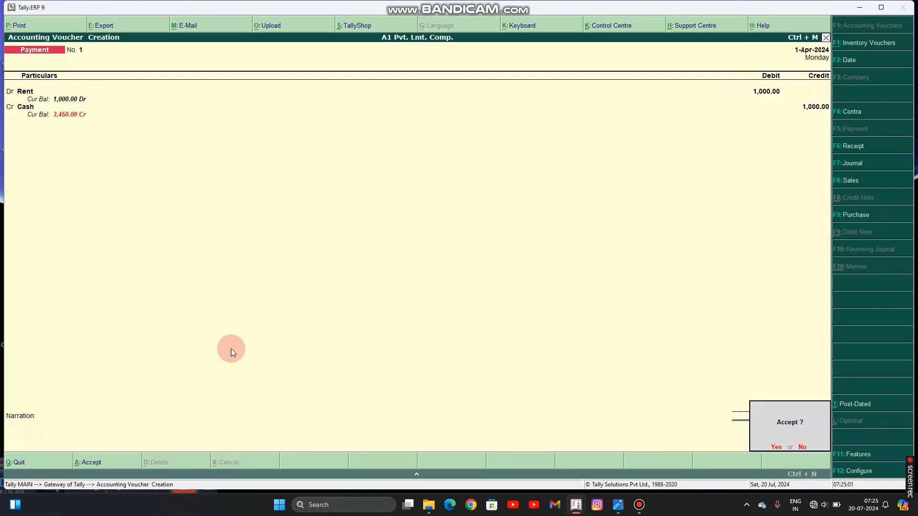
key("Return")
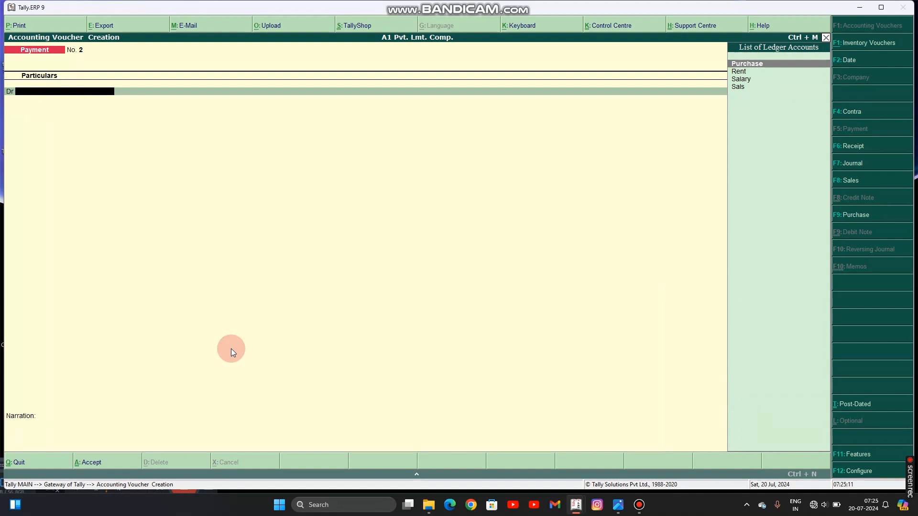
Record a second payment voucher debiting Salary with 10,000 and crediting Cash, save it without a narration and leave voucher entry.
key("Down")
key("Down")
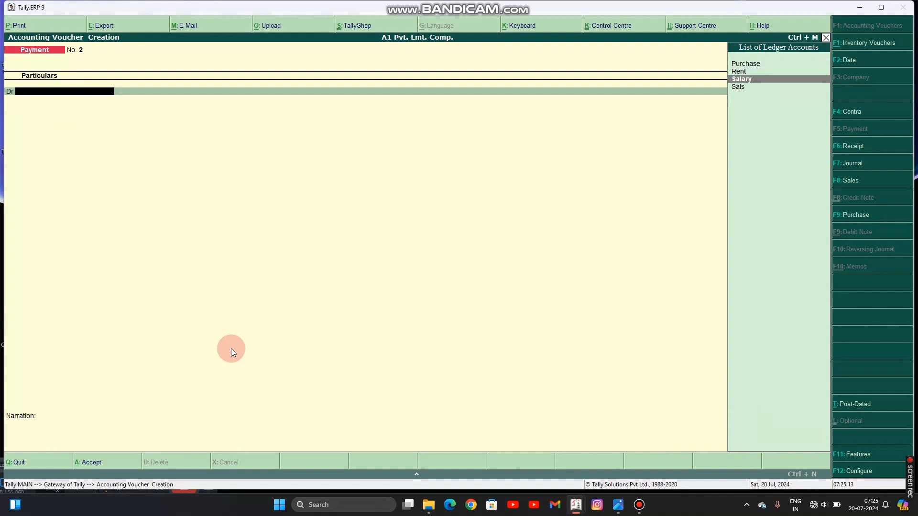
key("Return")
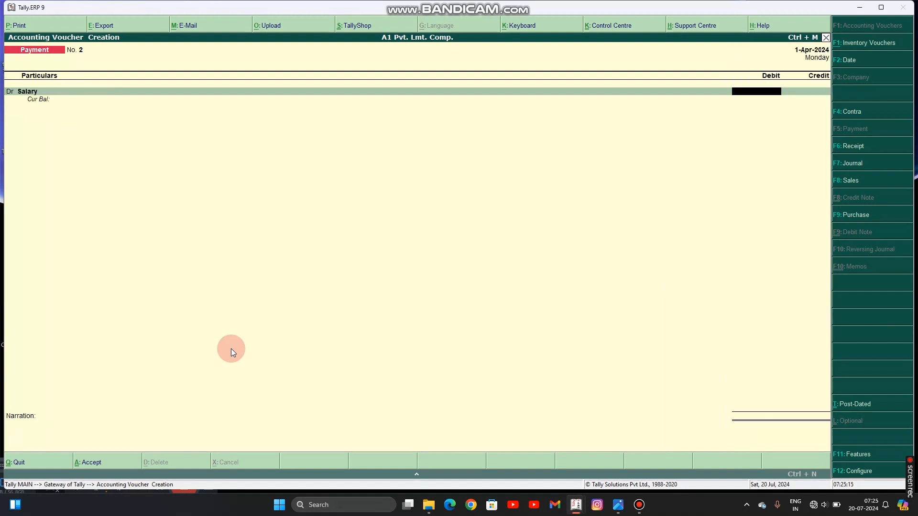
type("10000")
key("Return")
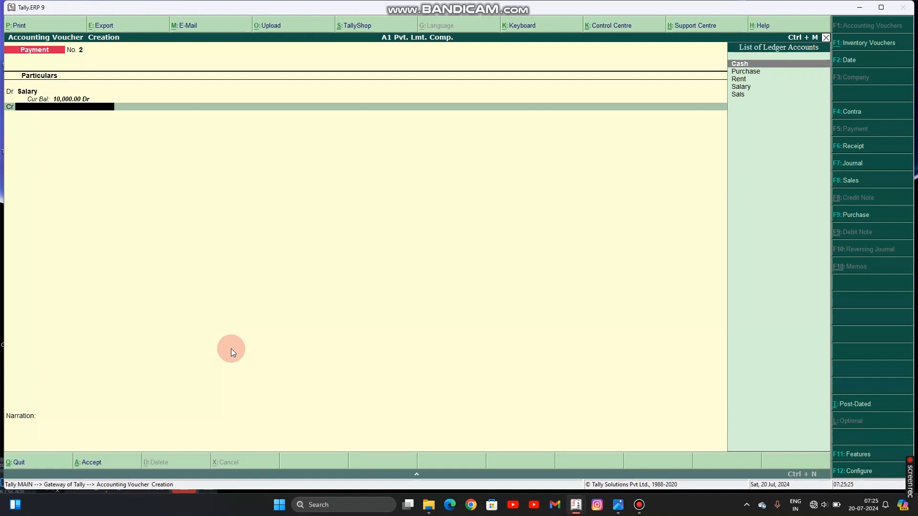
key("Return")
key("Return")
key("Return")
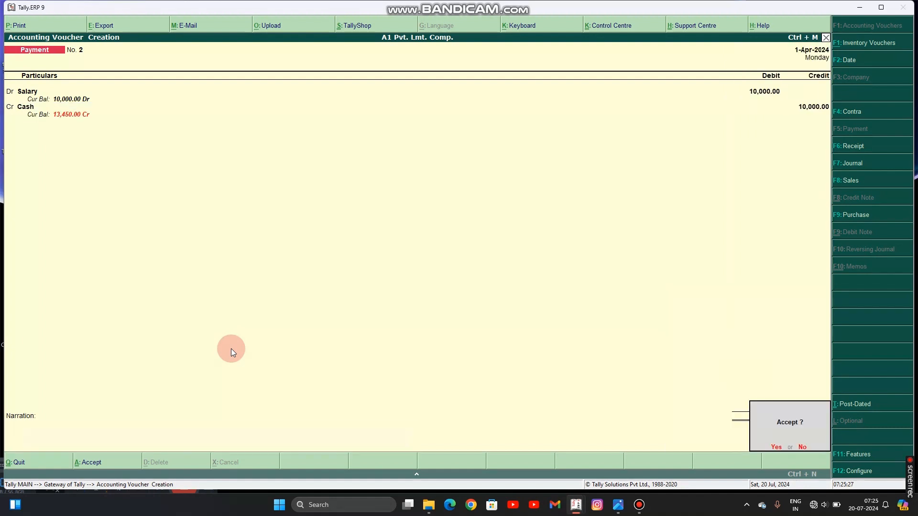
key("Return")
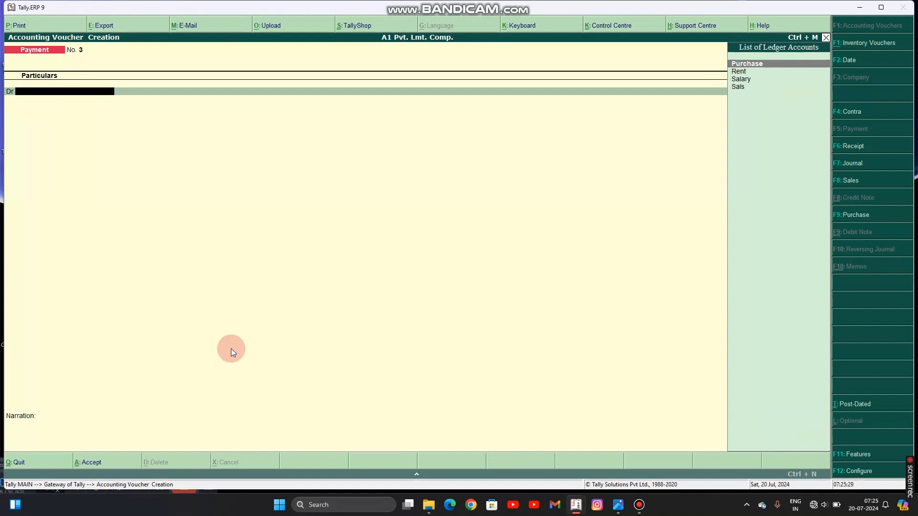
key("Escape")
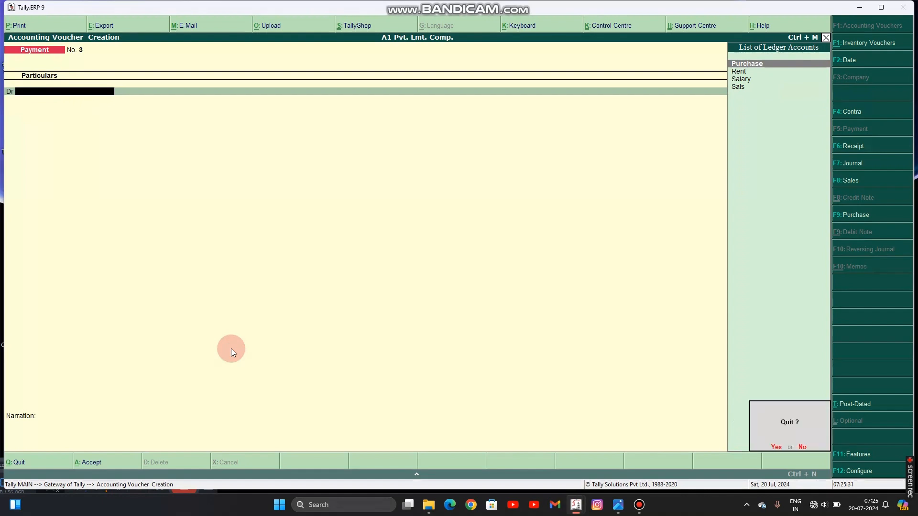
key("Return")
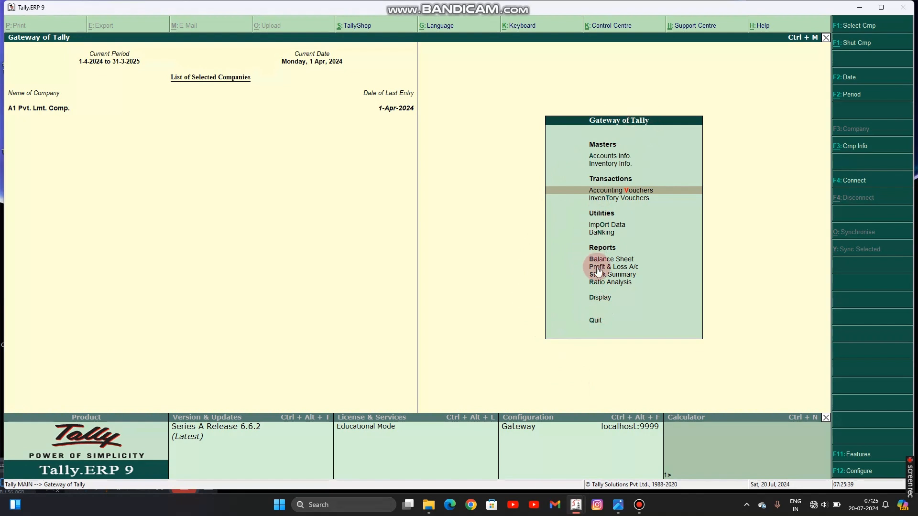
Open the Day Book and look through the vouchers recorded for 1-Apr-2024.
left_click(602, 298)
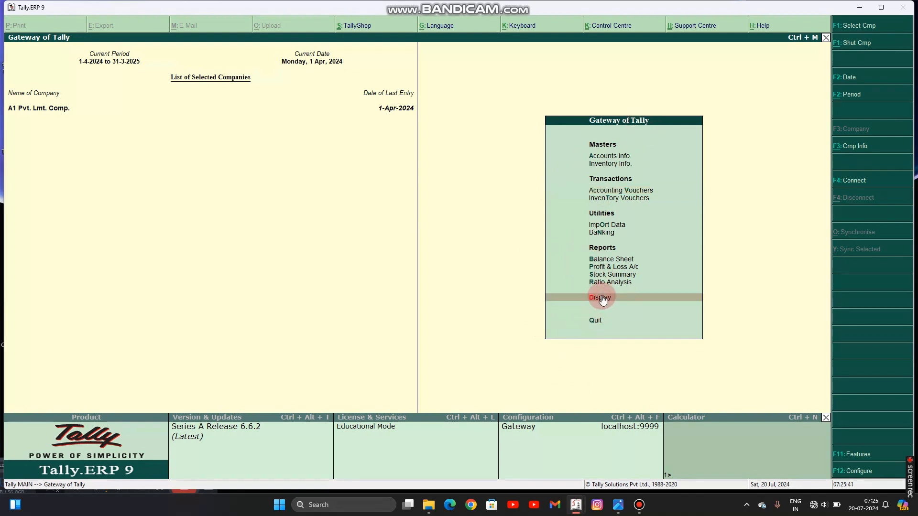
left_click(601, 298)
key("Down")
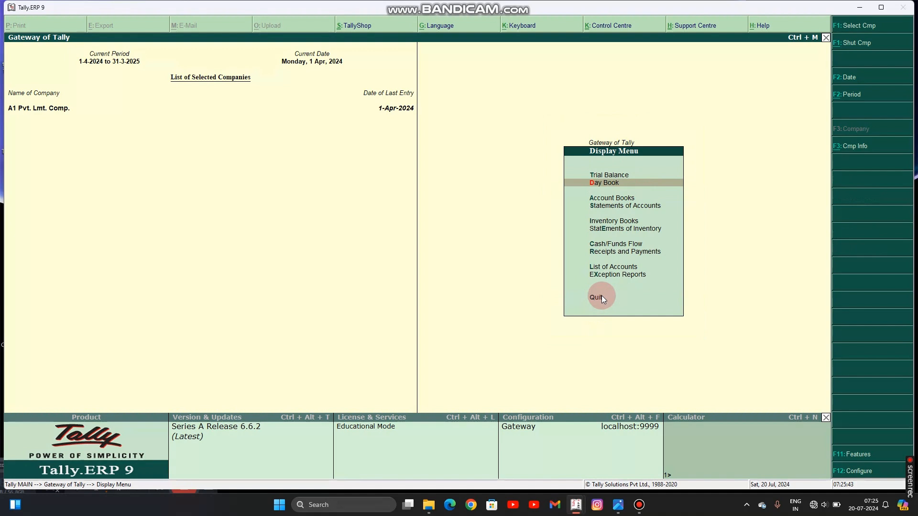
key("Return")
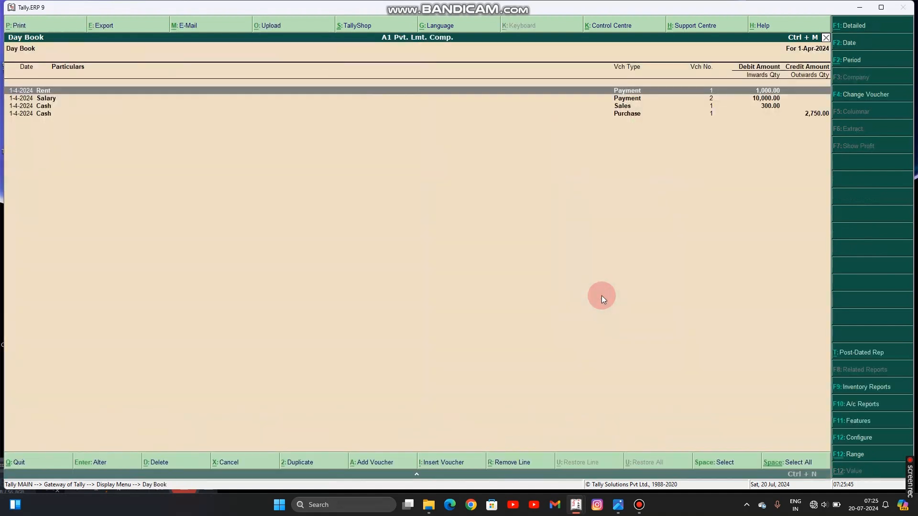
key("Down")
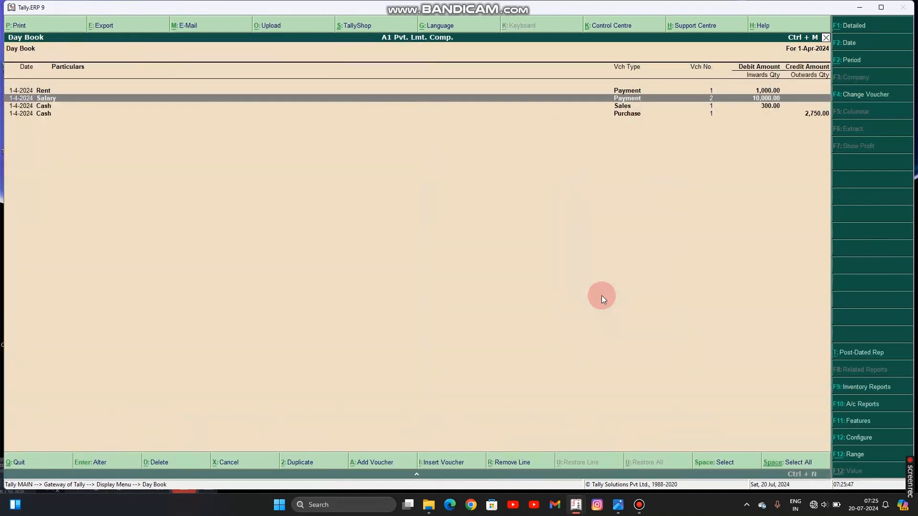
key("Up")
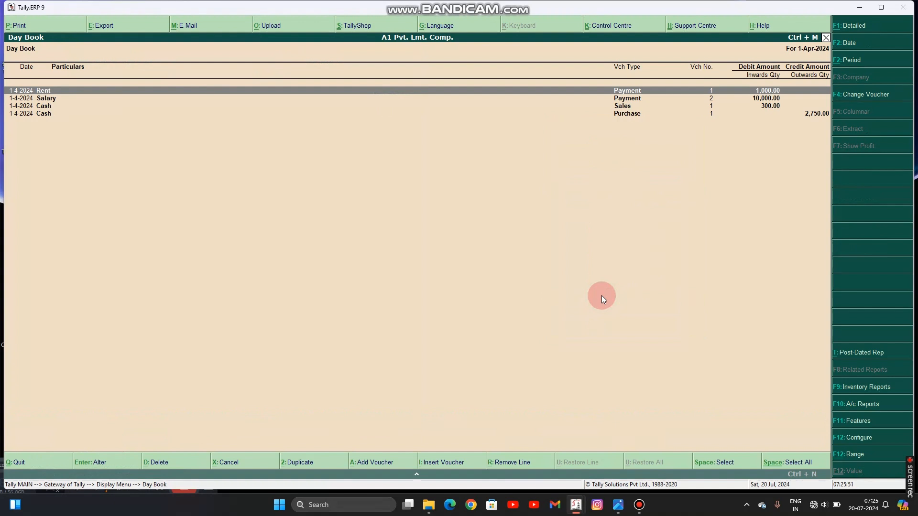
key("Down")
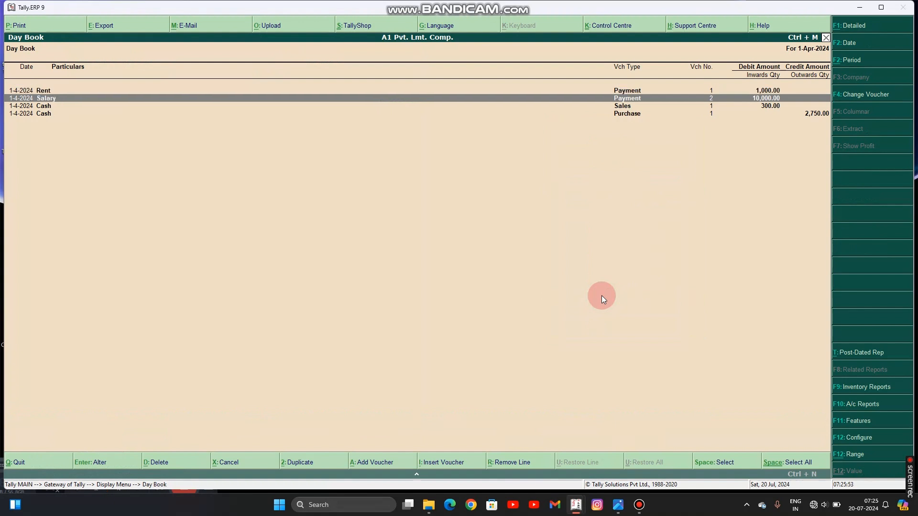
key("Down")
key("Down")
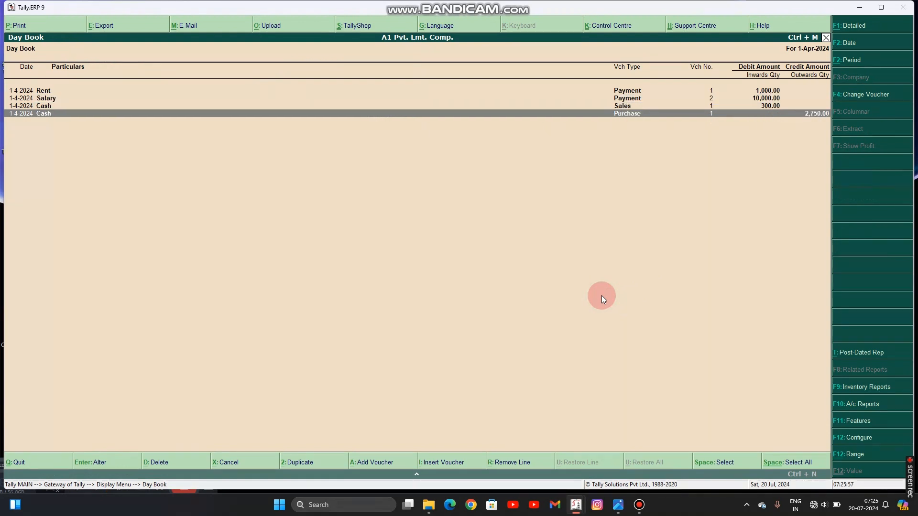
key("Up")
key("Up")
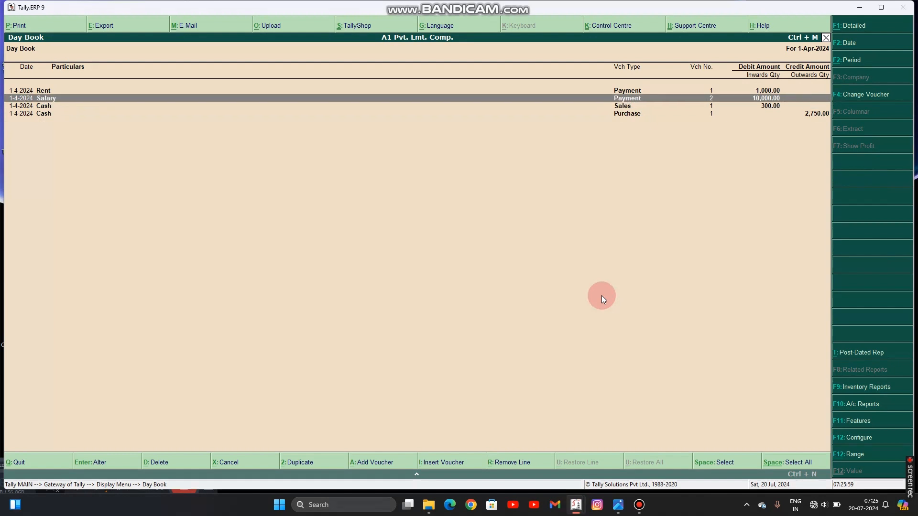
Open the Rent payment voucher from the Day Book, step through its existing entries and accept it again.
key("Up")
key("Return")
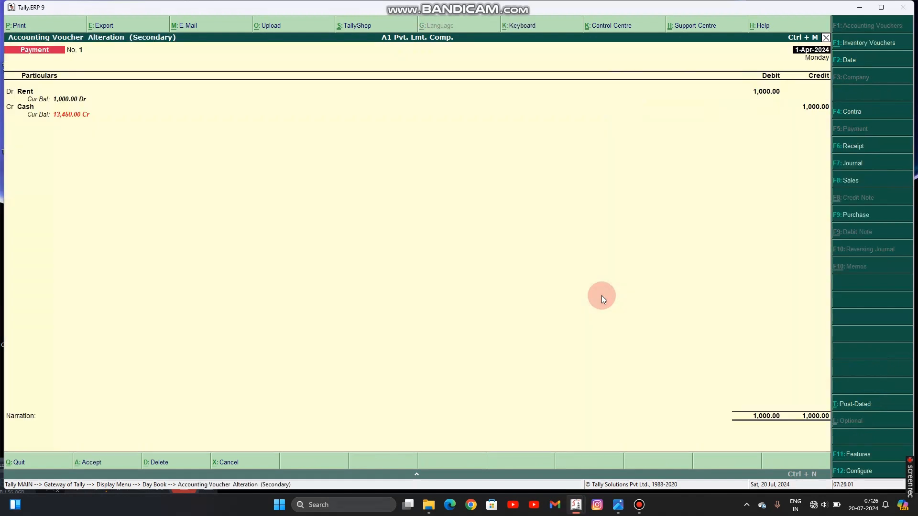
key("Return")
key("Return")
key("Return")
key("Return")
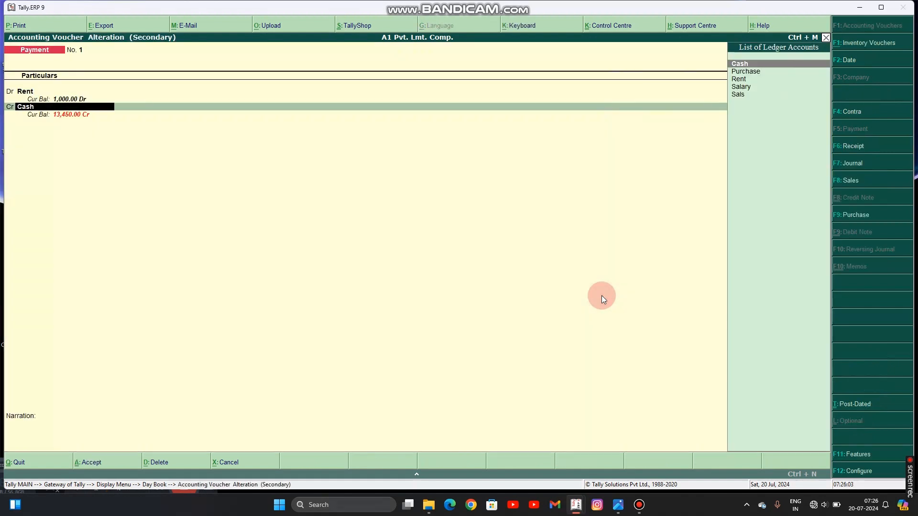
key("Return")
key("Return")
key("Return")
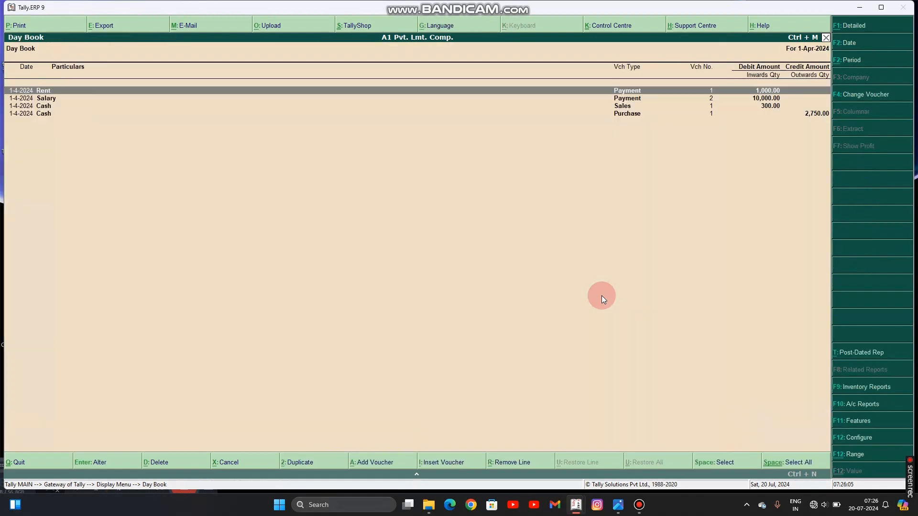